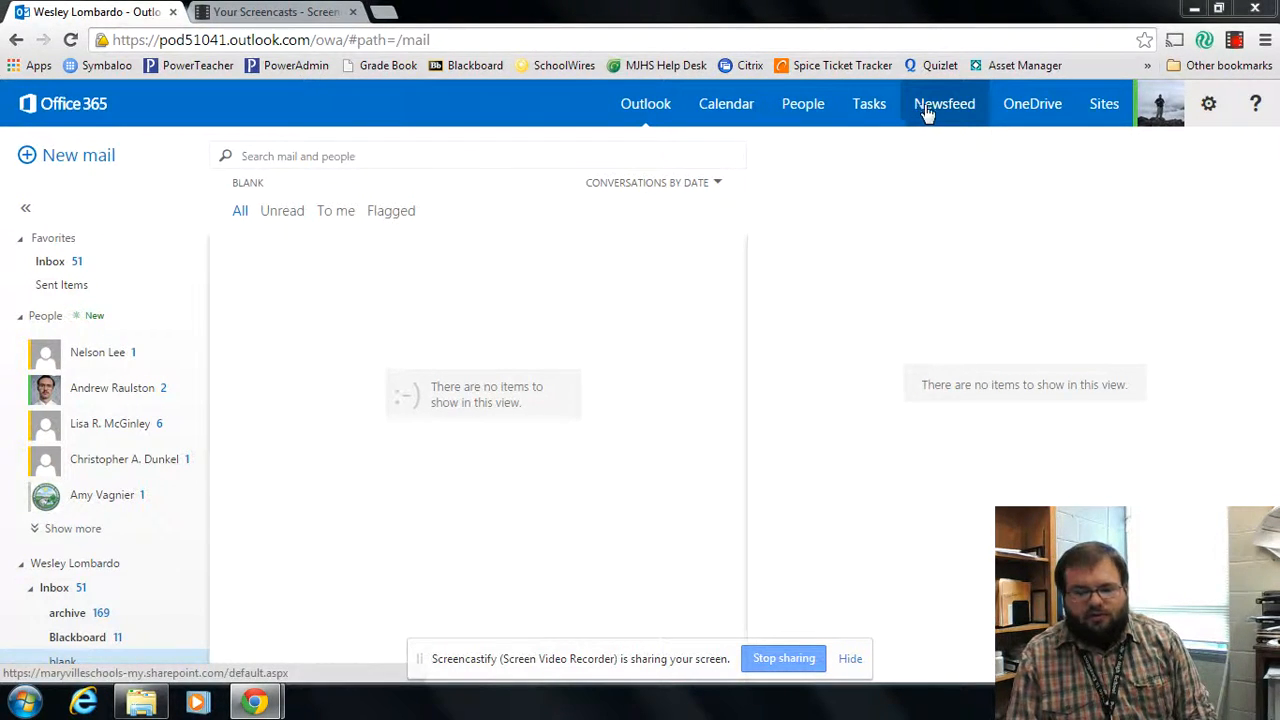
# Step: Open the OneDrive for Business Documents library from Outlook on the web
pyautogui.click(1018, 110)
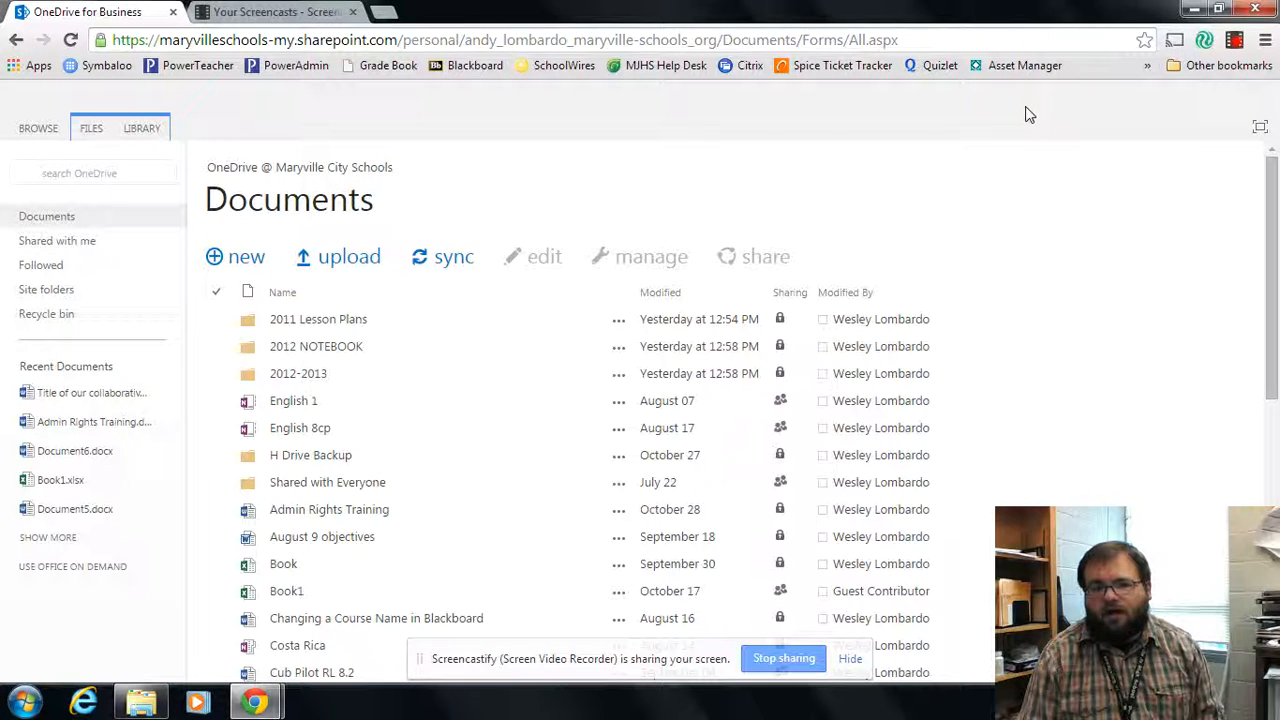
# Step: Show the Create a new file options, then dismiss them without creating a file
pyautogui.click(237, 279)
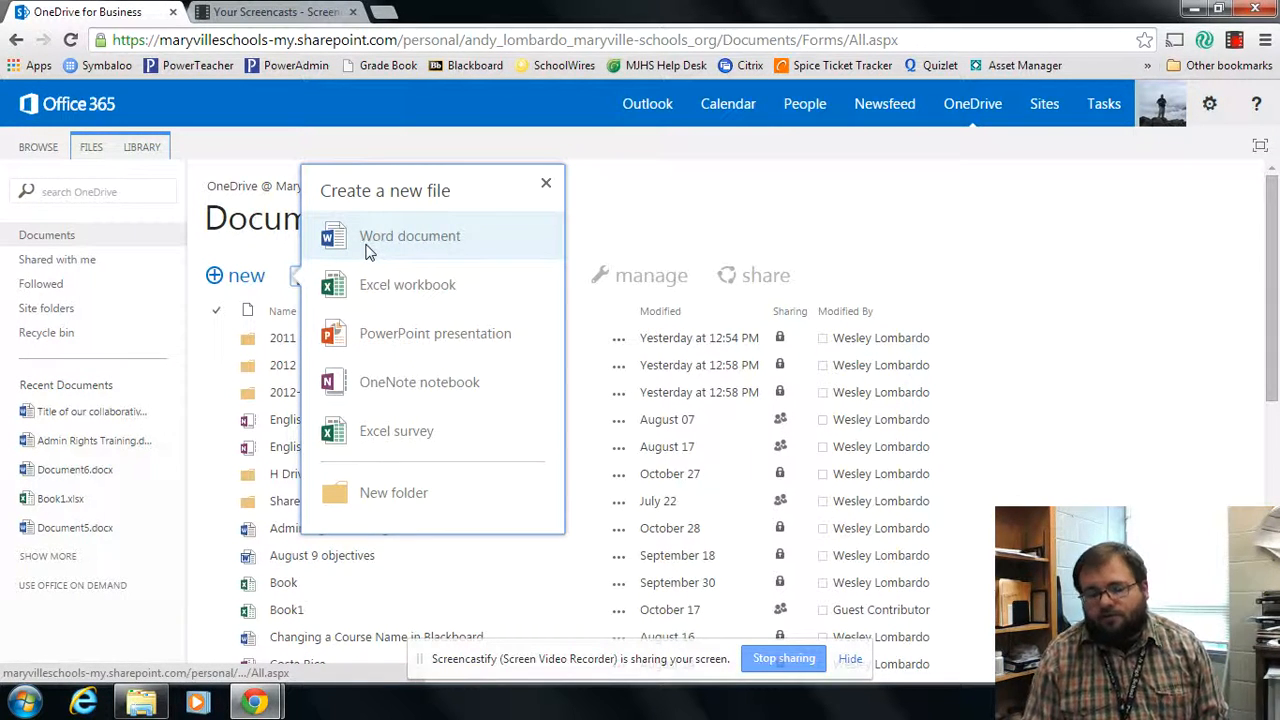
pyautogui.click(546, 184)
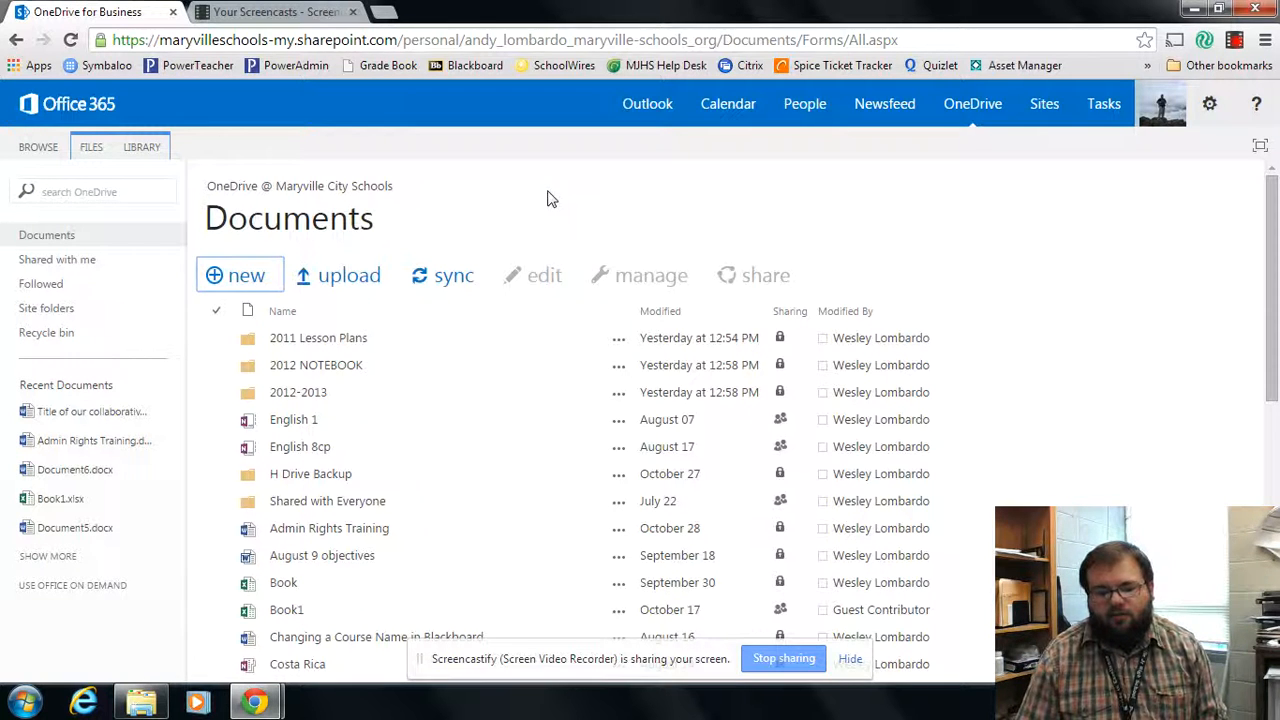
pyautogui.click(316, 281)
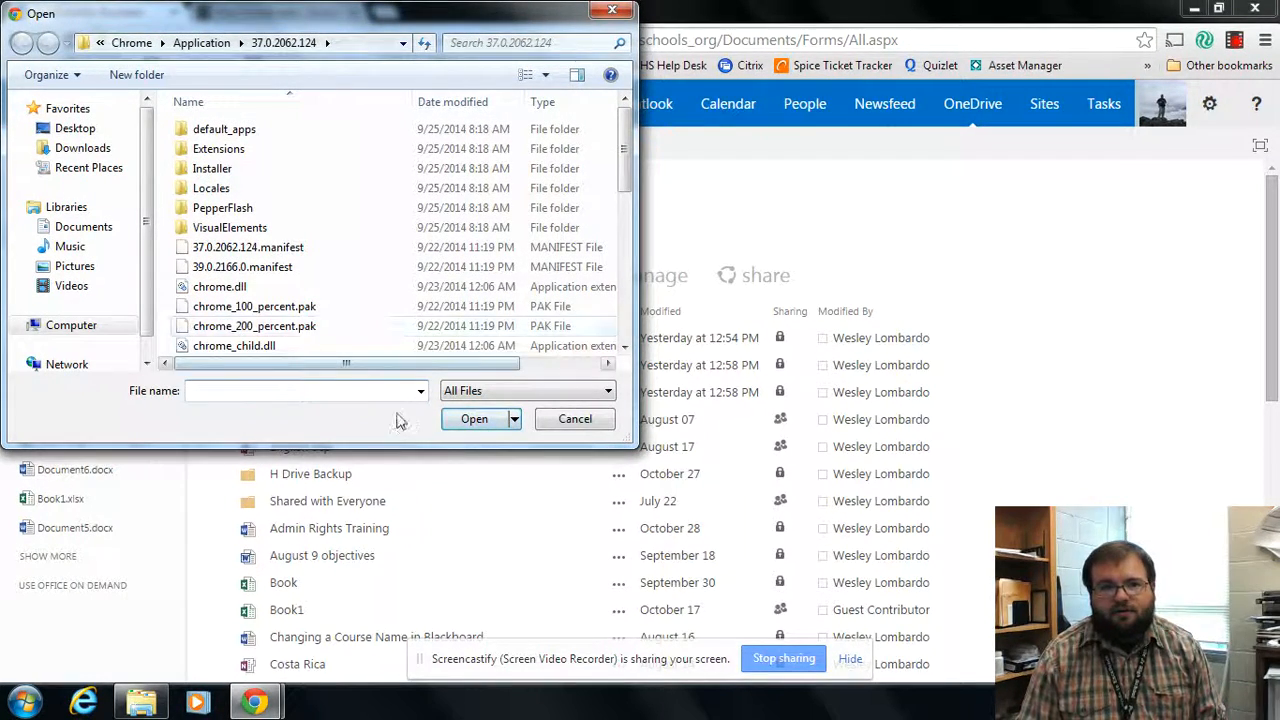
pyautogui.click(576, 419)
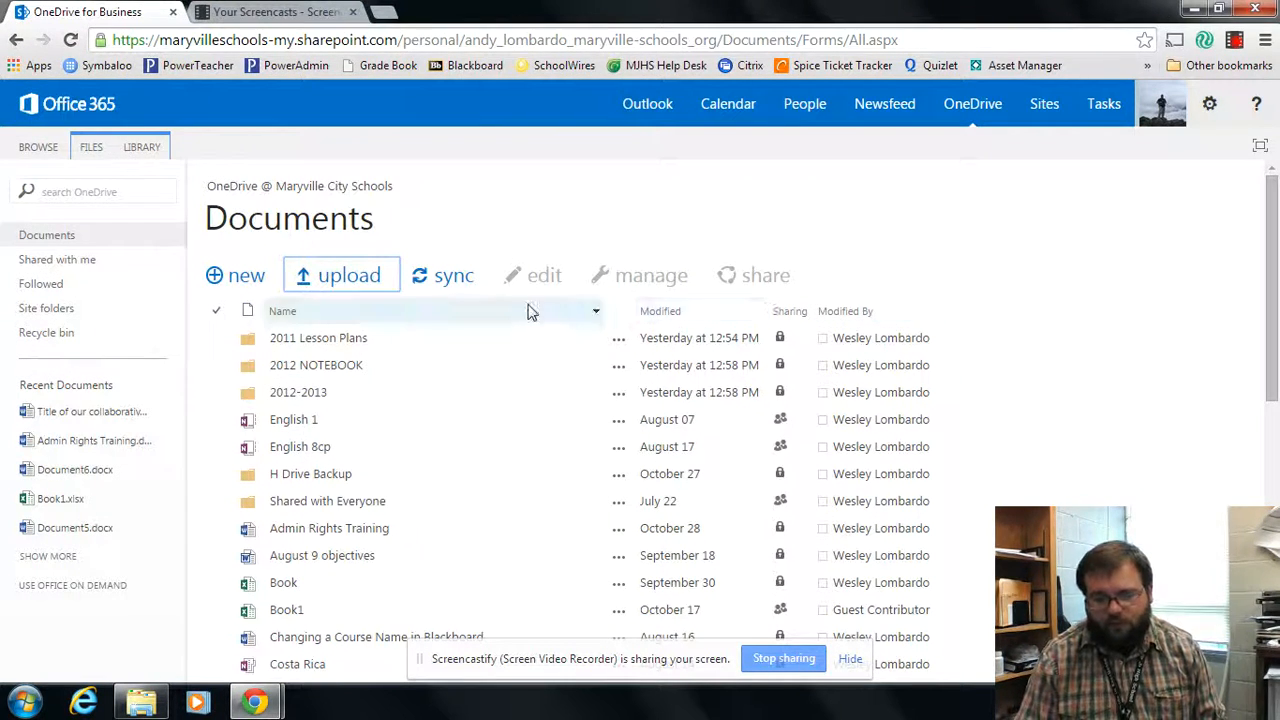
# Step: Start syncing the library now, remembering the choice and launching the sync application
pyautogui.click(443, 281)
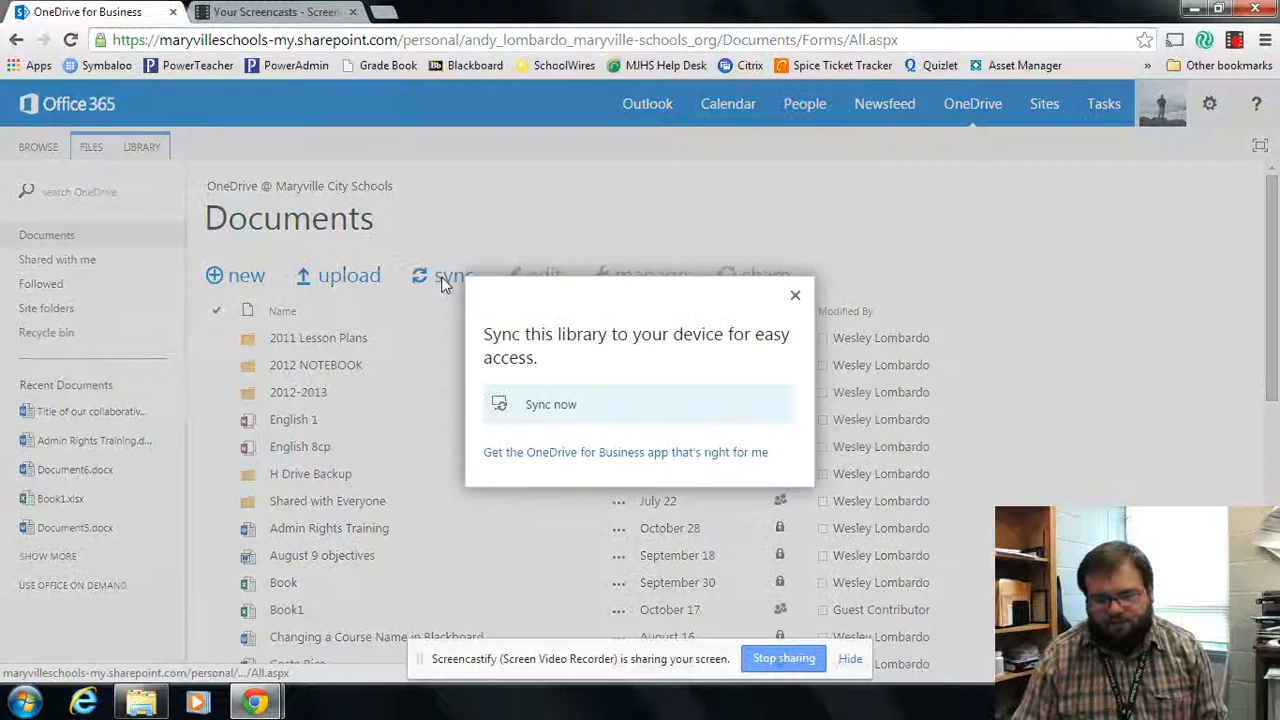
pyautogui.click(530, 403)
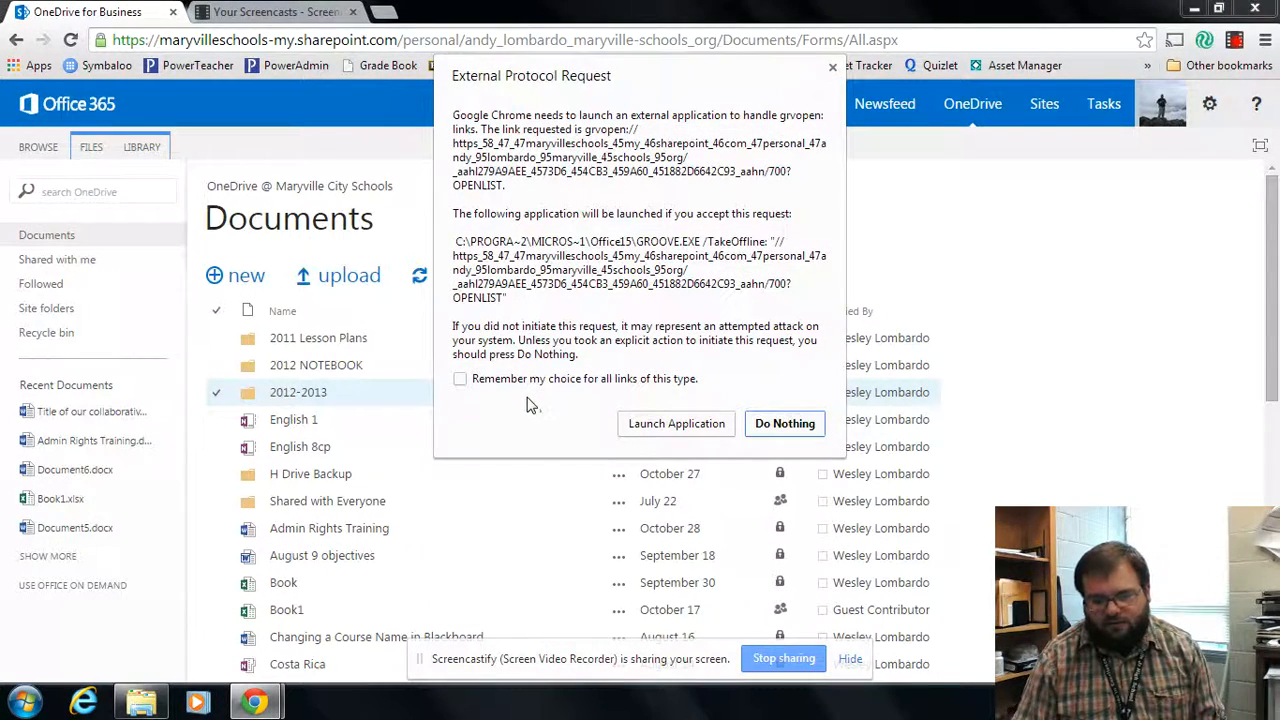
pyautogui.click(503, 379)
pyautogui.click(631, 424)
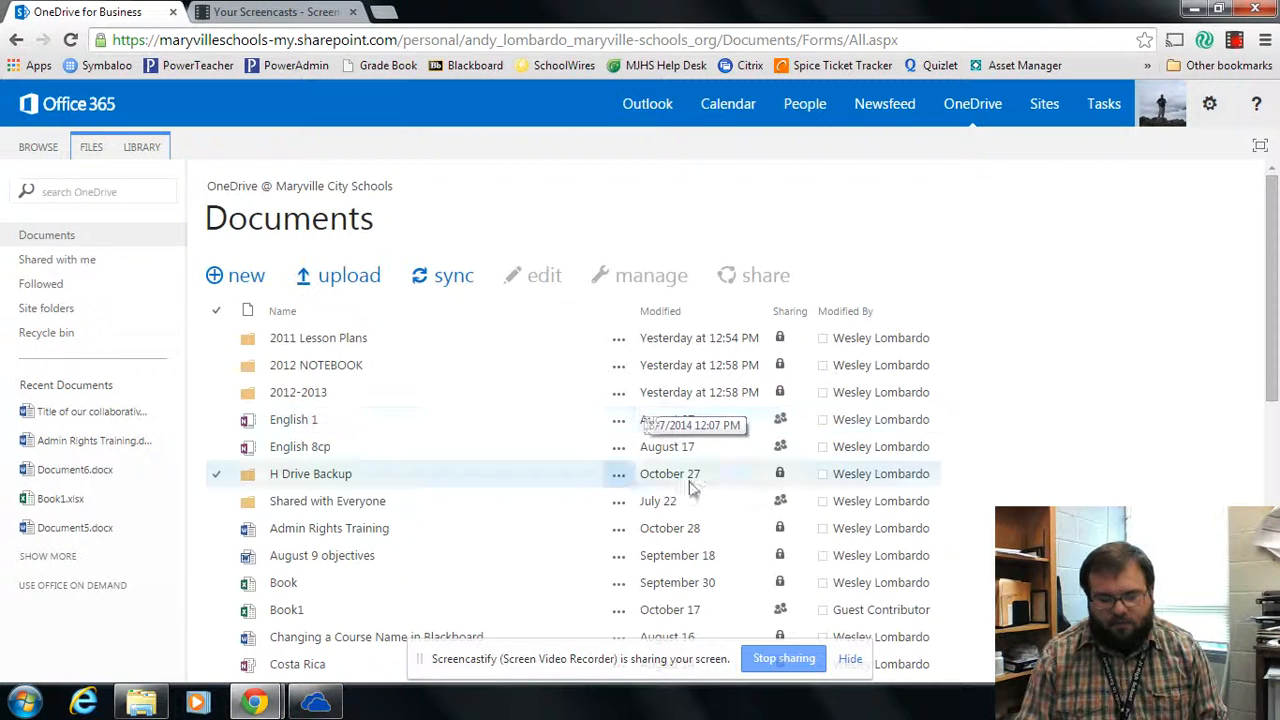
# Step: Sign in to the sync client with the work account e-mail and password
pyautogui.click(304, 706)
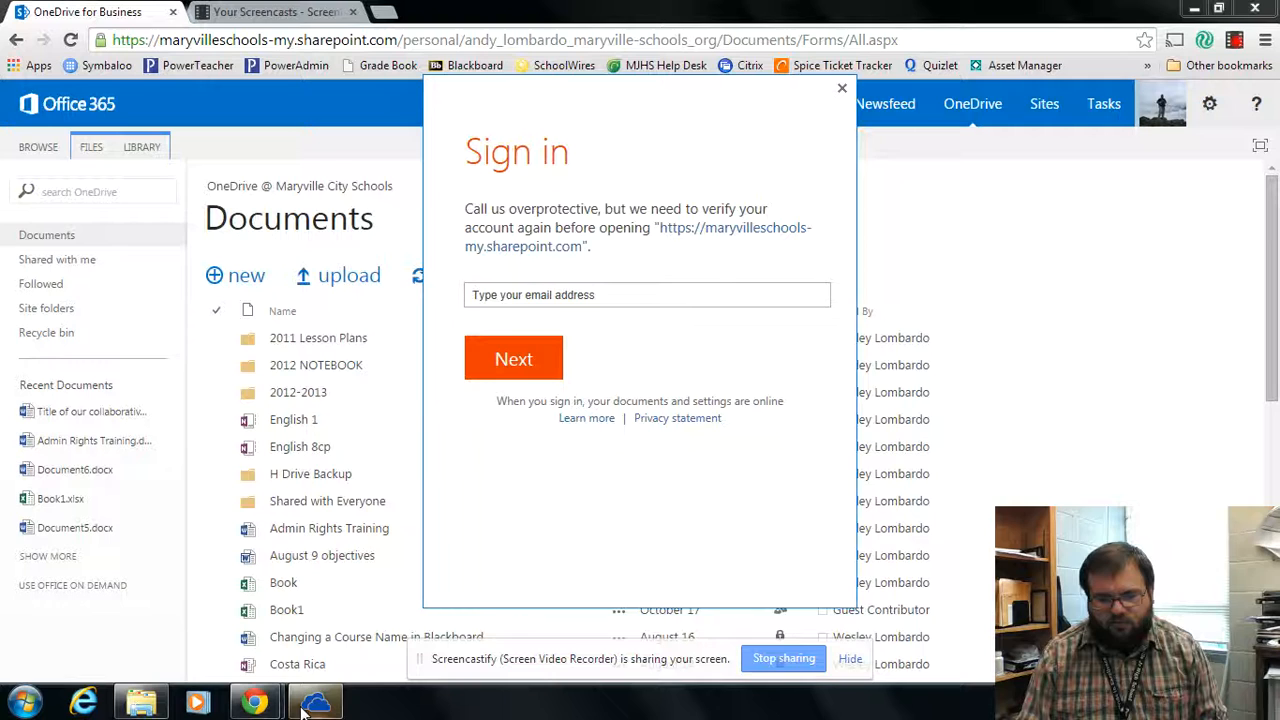
pyautogui.click(533, 296)
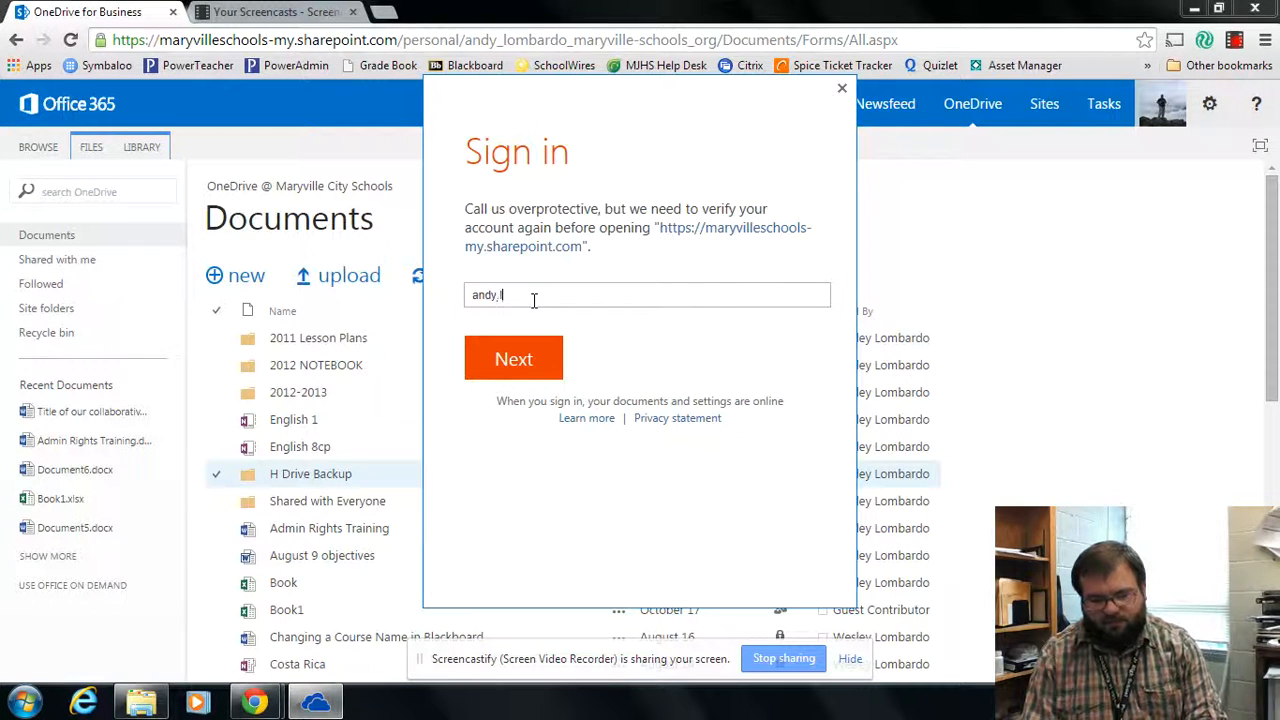
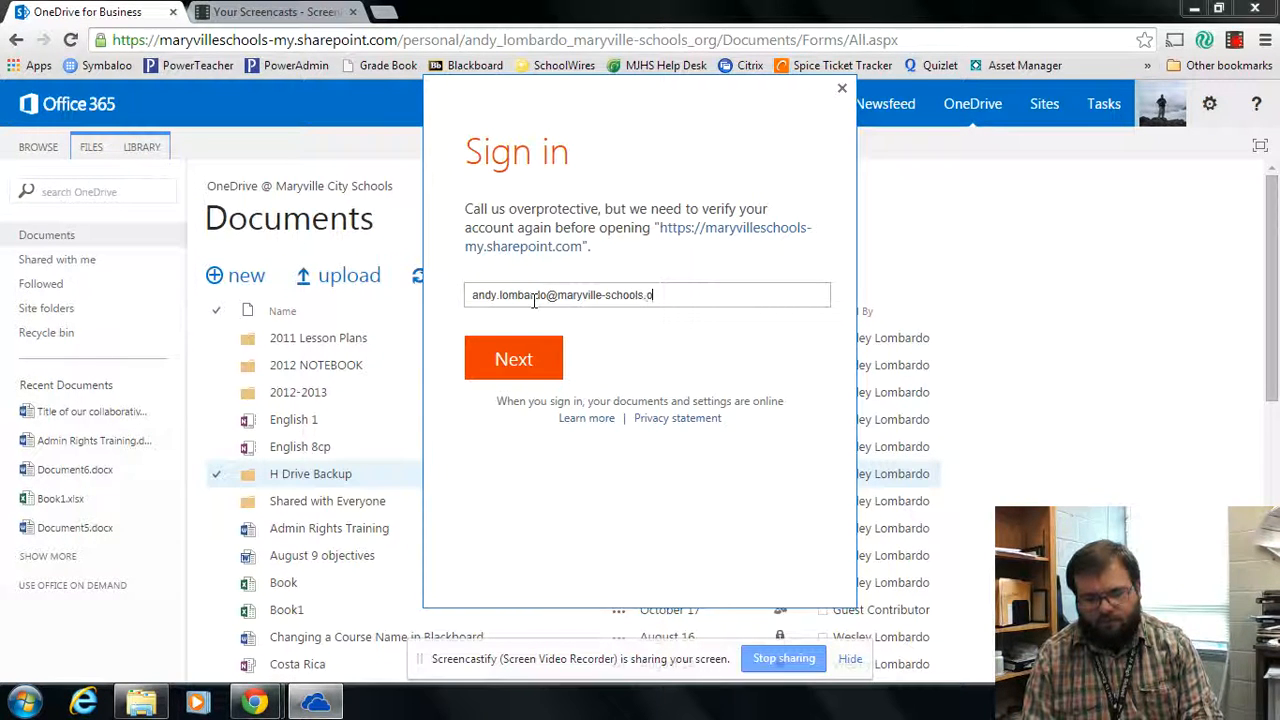
pyautogui.click(531, 363)
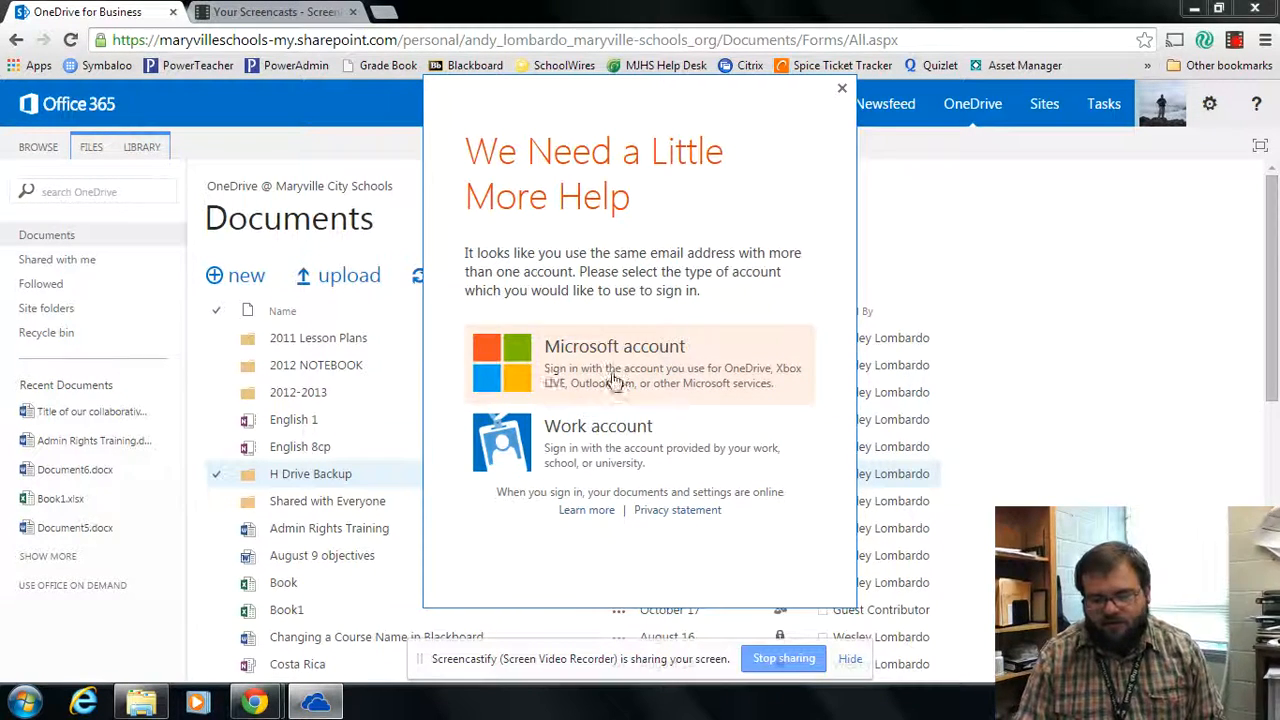
pyautogui.click(604, 448)
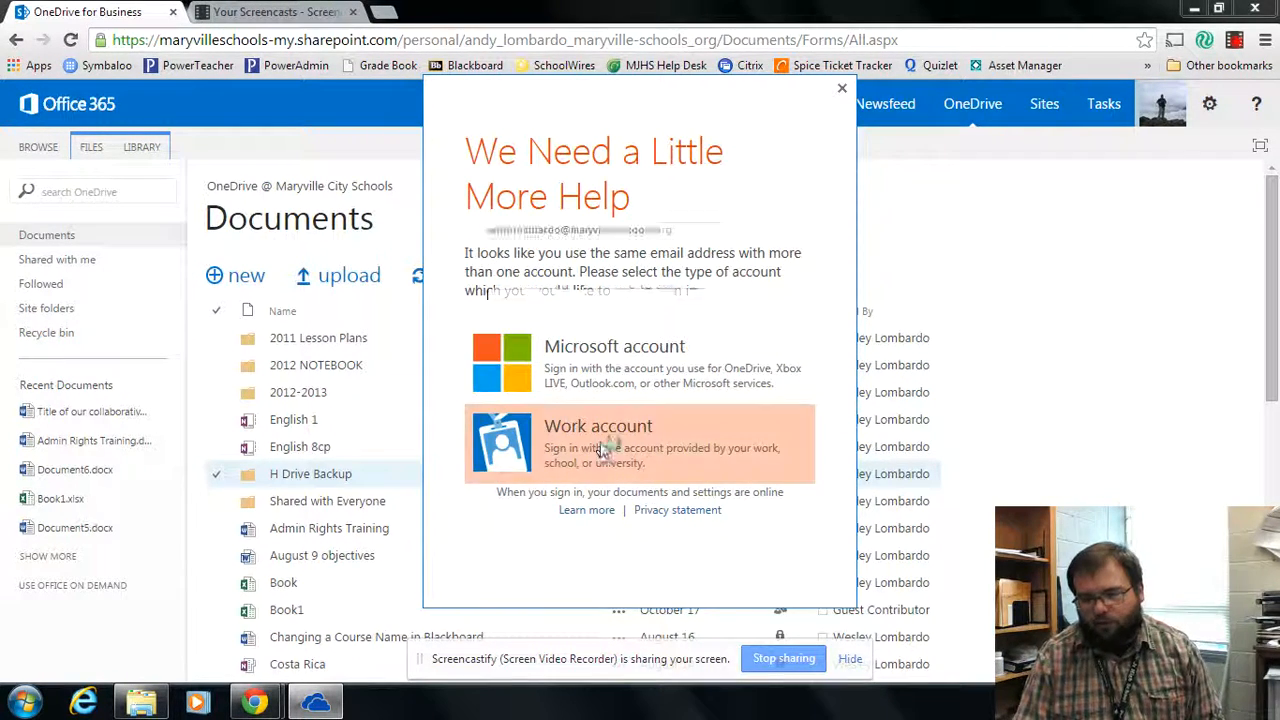
pyautogui.write('•••••••••')
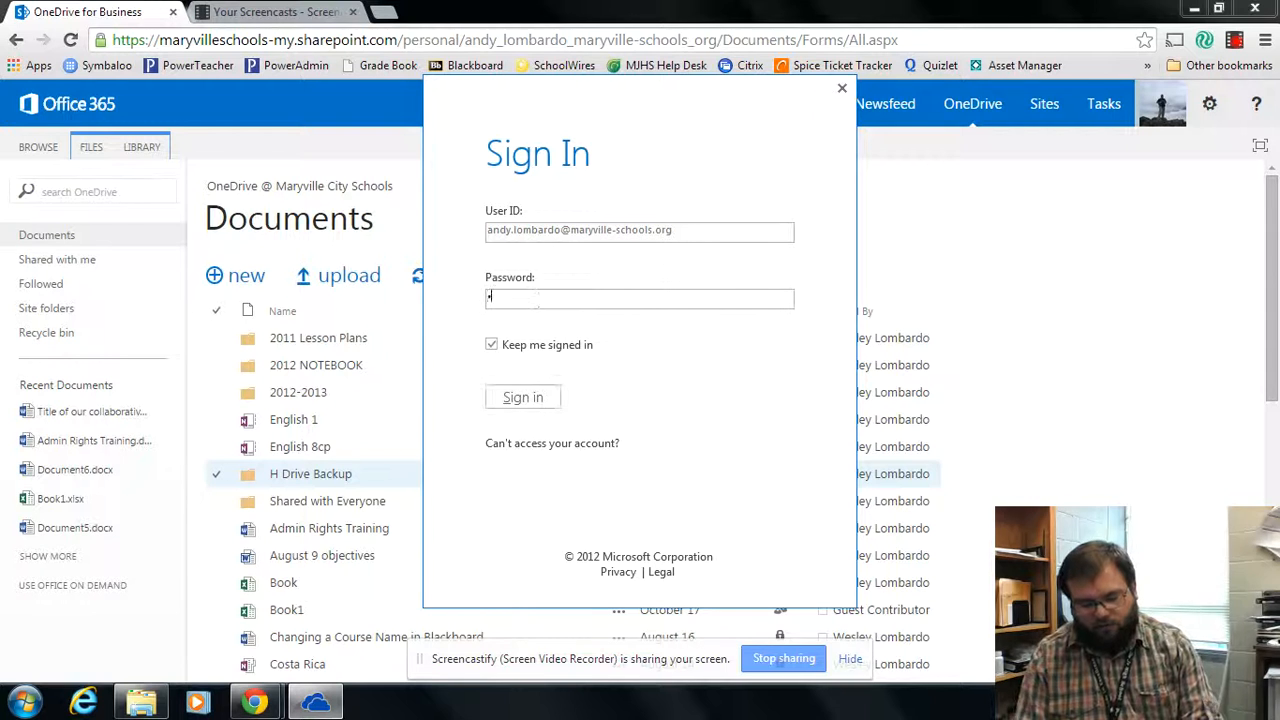
pyautogui.press('Return')
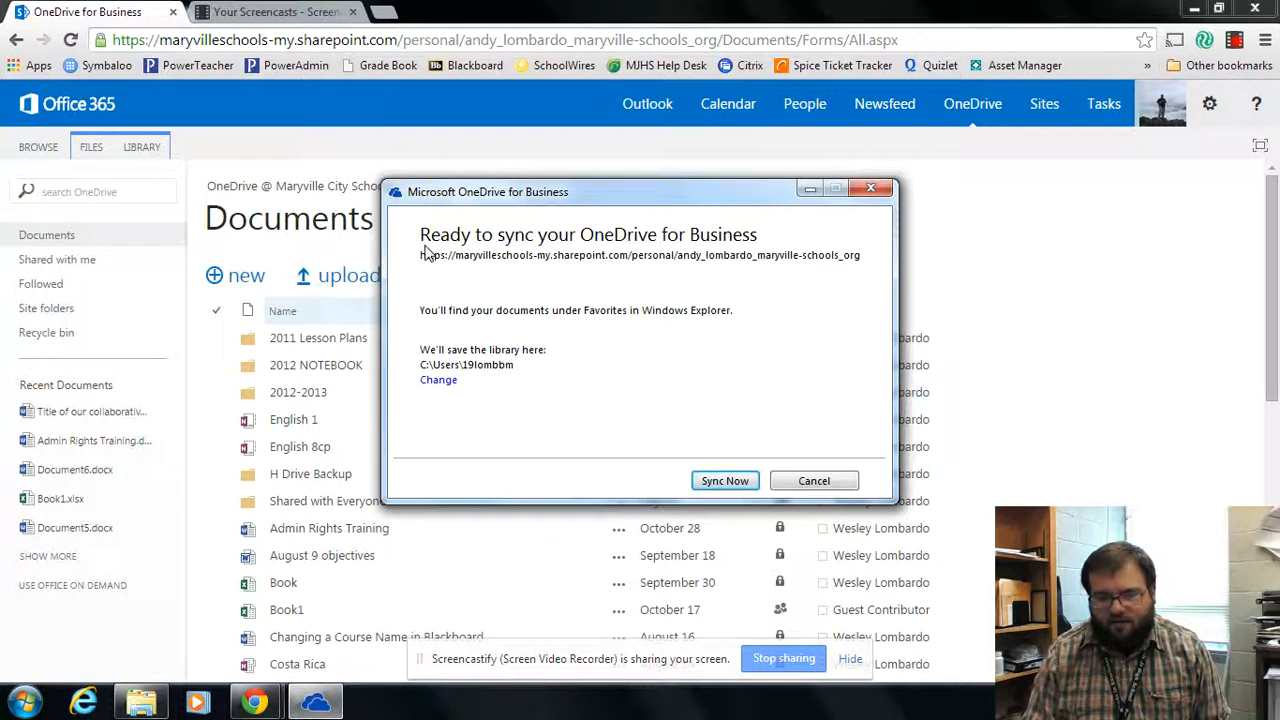
# Step: Start the library sync, minimize the sync window and Chrome, and close Computer
pyautogui.click(721, 483)
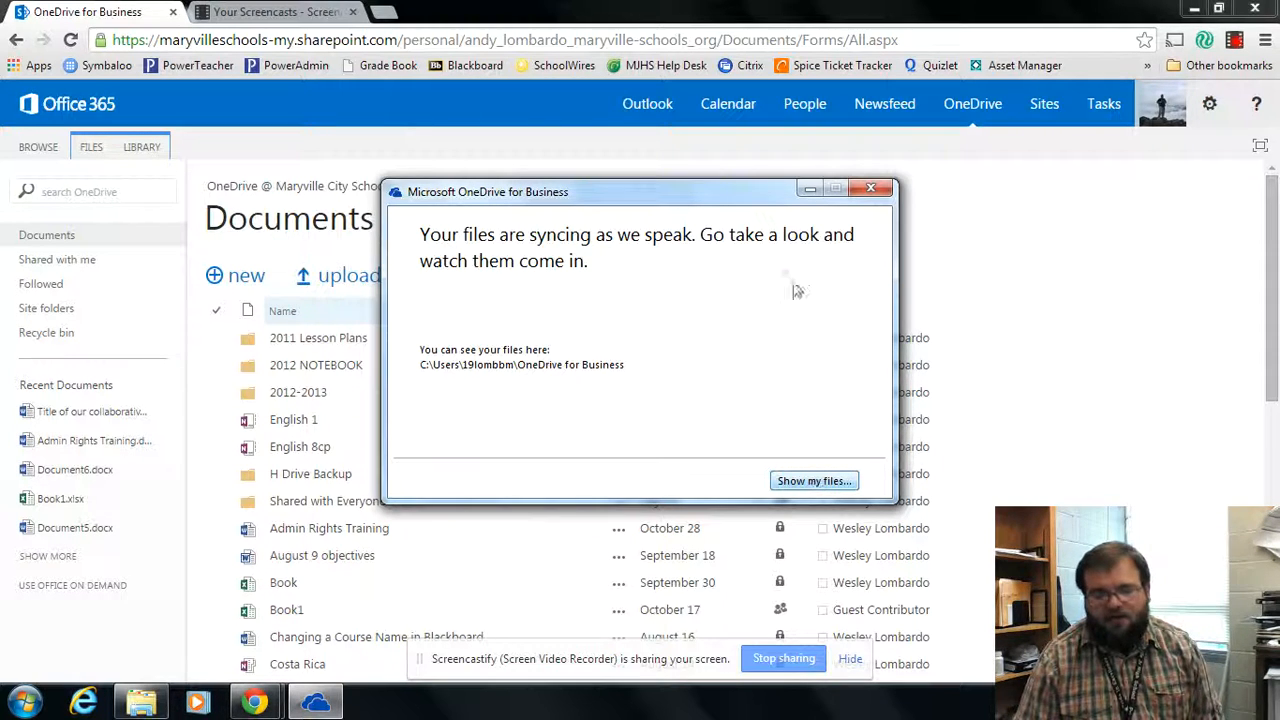
pyautogui.click(808, 189)
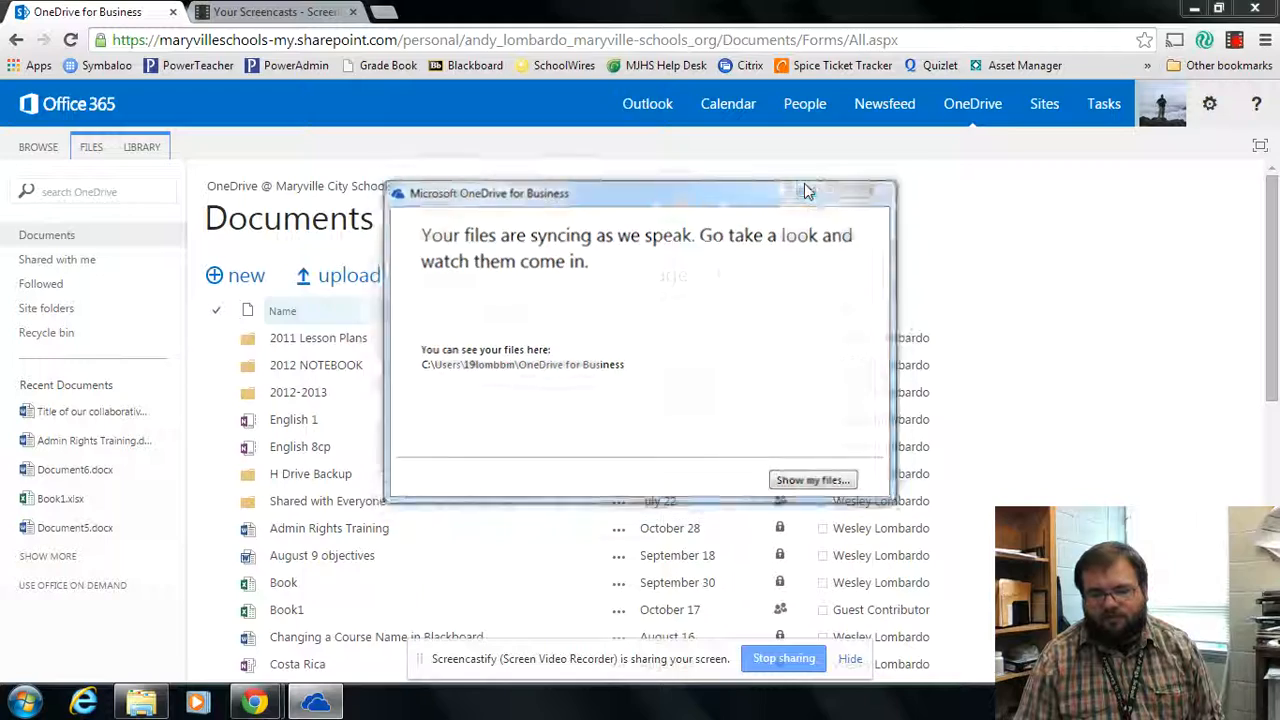
pyautogui.click(1193, 9)
pyautogui.click(1017, 78)
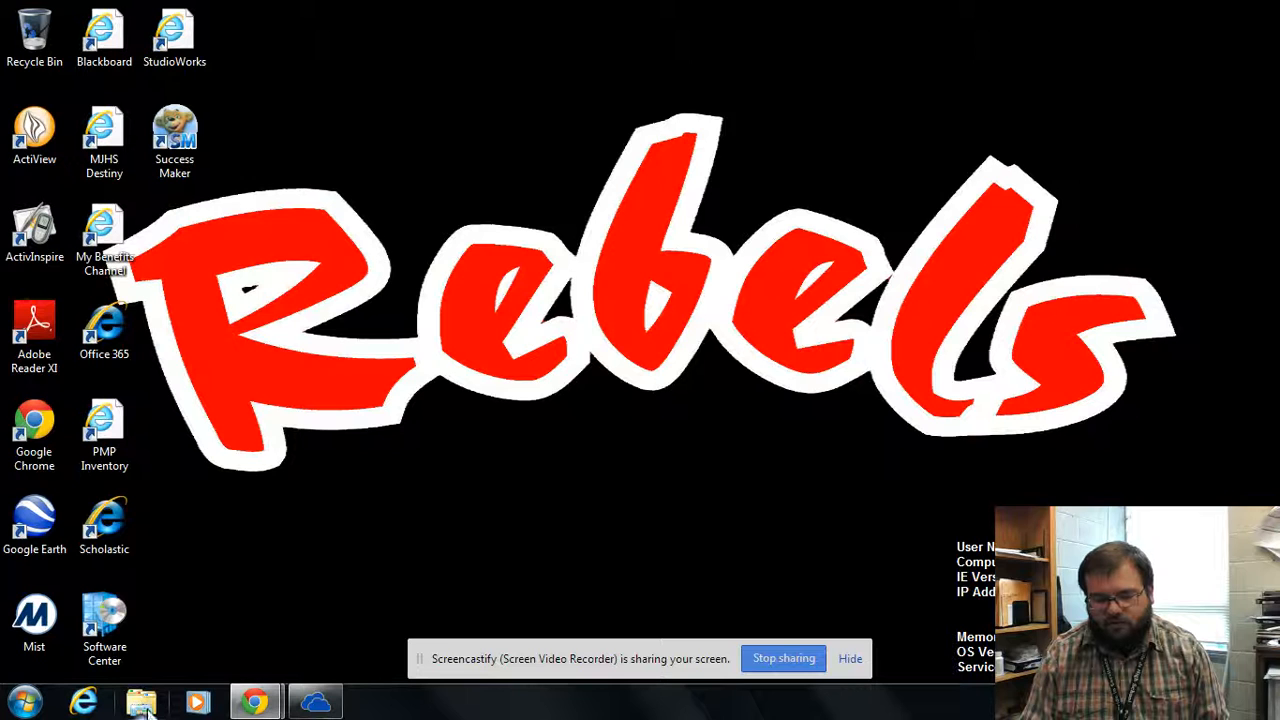
# Step: Open the local OneDrive for Business folder in Windows Explorer via Start > Computer
pyautogui.click(24, 704)
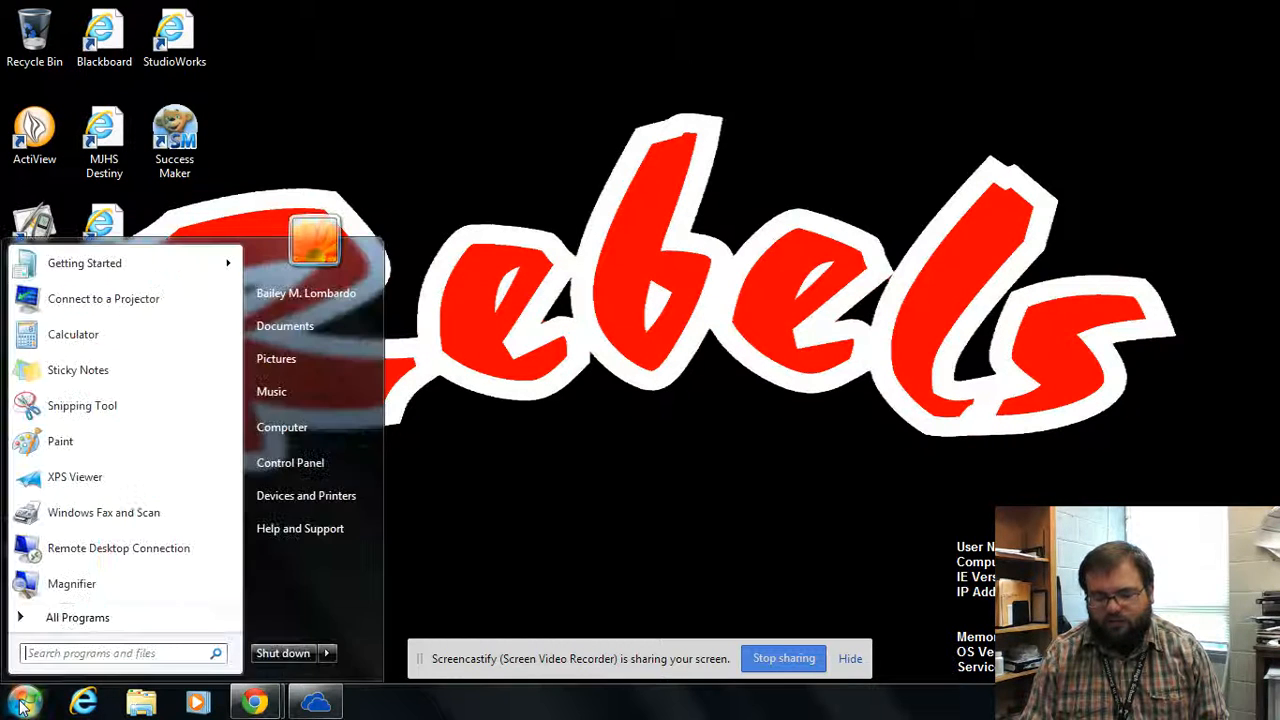
pyautogui.click(313, 438)
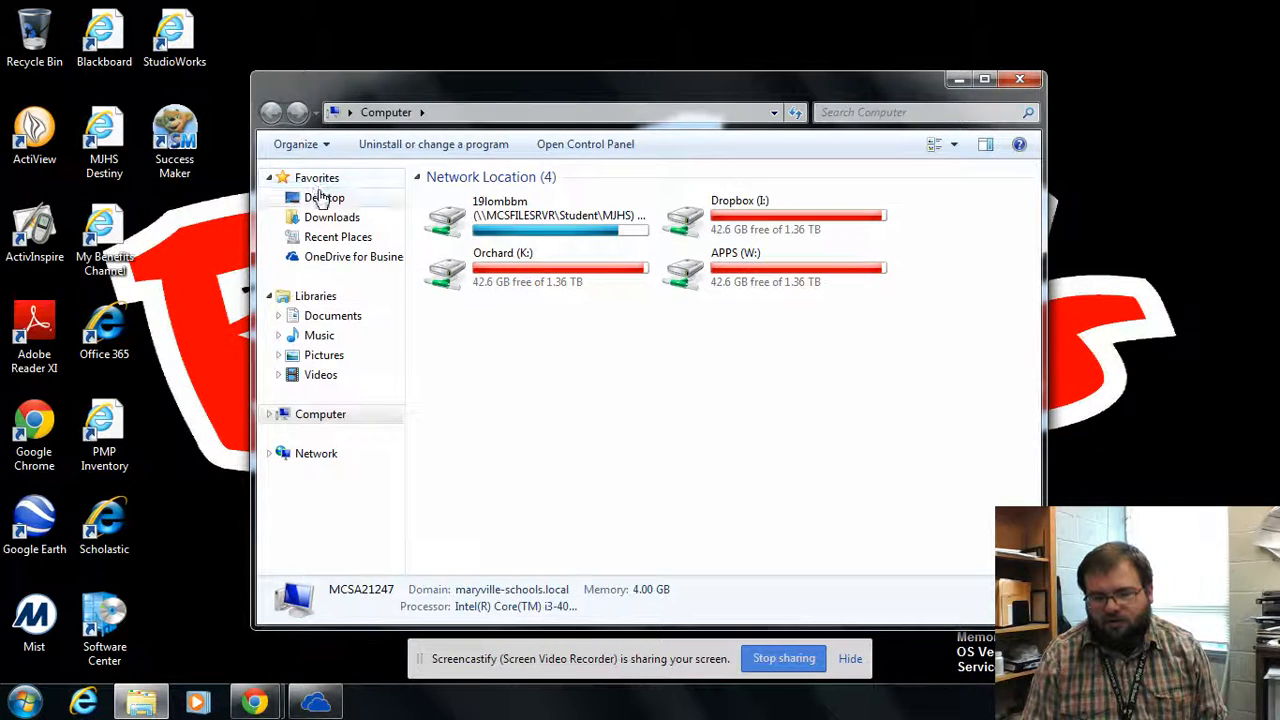
pyautogui.click(335, 260)
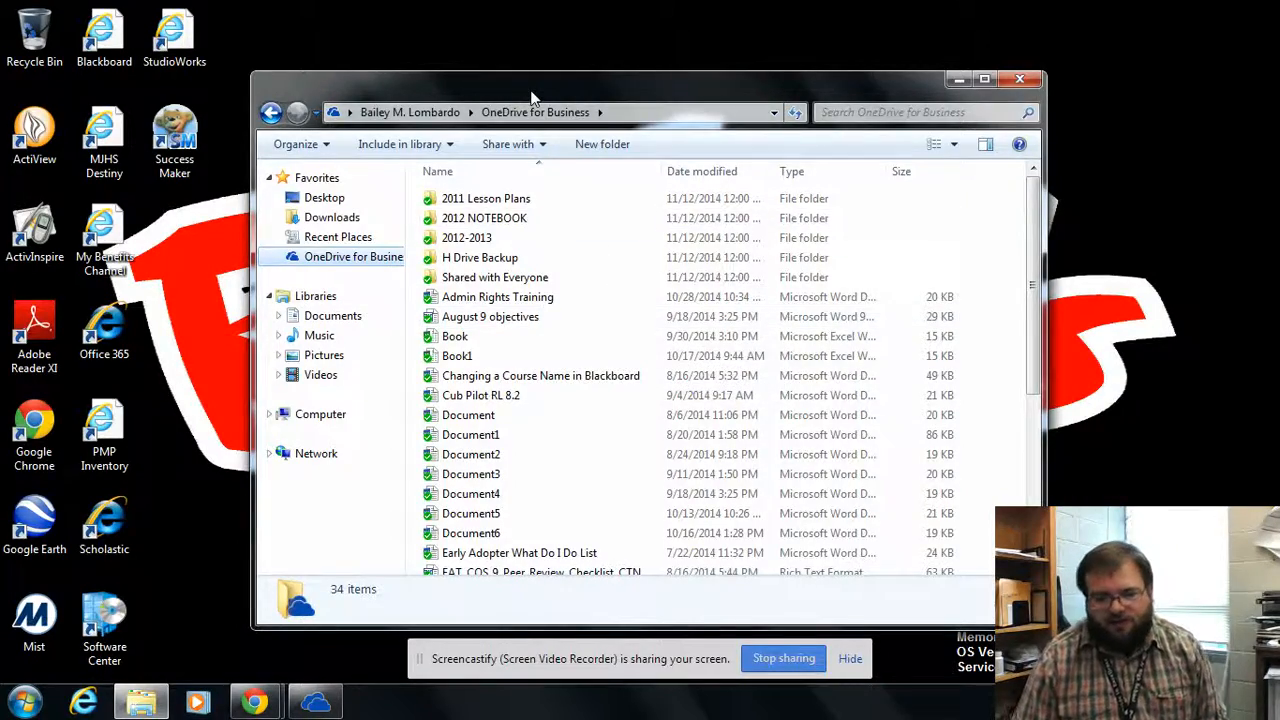
# Step: Position the OneDrive for Business Explorer window at the upper right of the desktop
pyautogui.moveTo(531, 98); pyautogui.dragTo(740, 1)
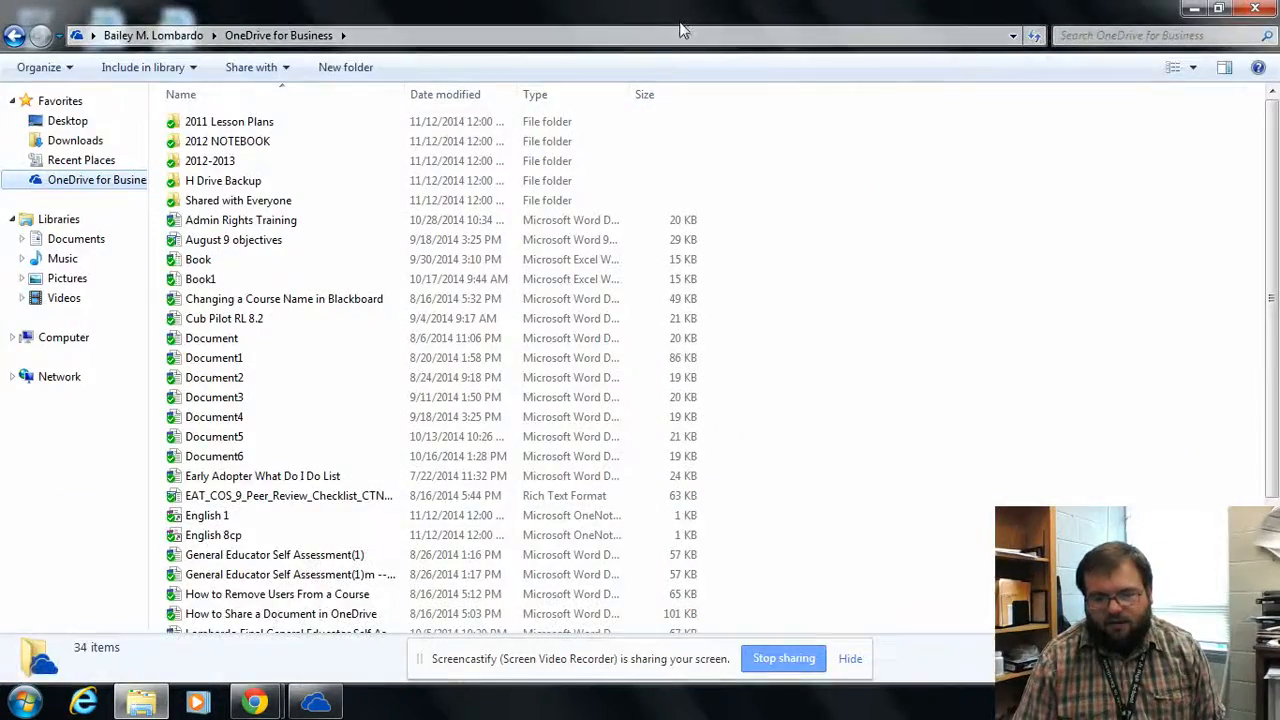
pyautogui.doubleClick(679, 16)
pyautogui.doubleClick(609, 85)
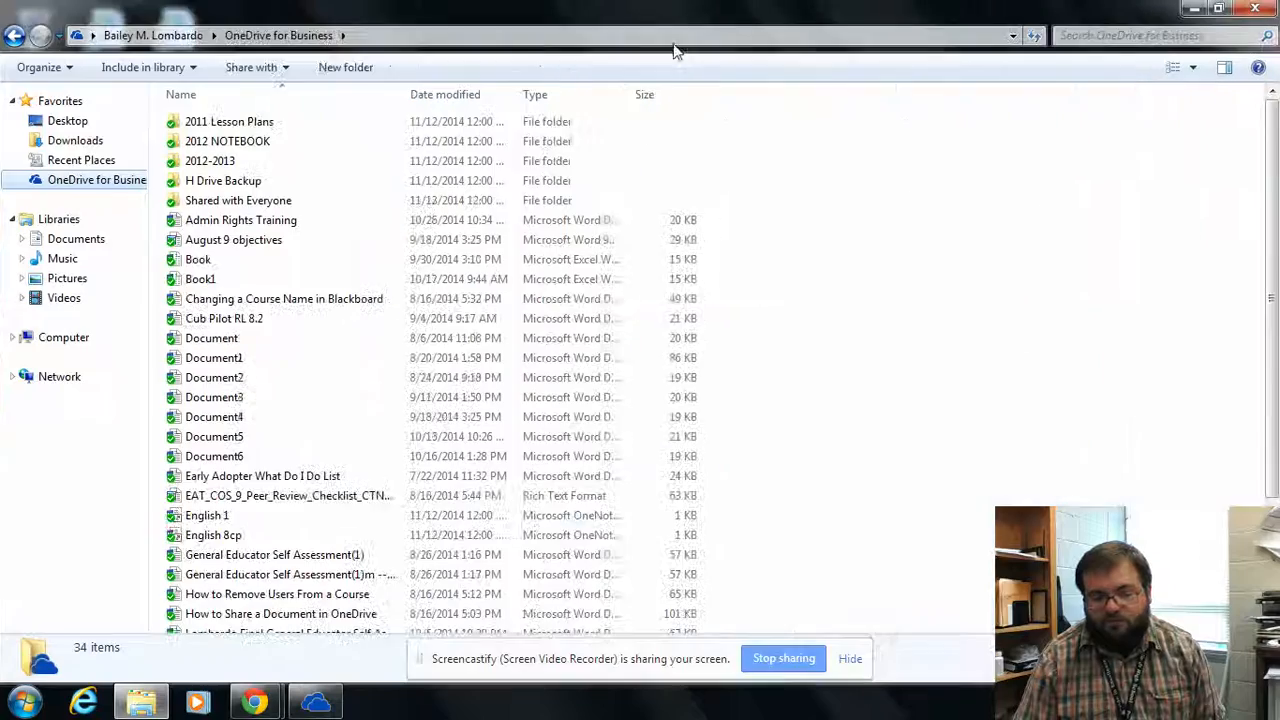
pyautogui.doubleClick(543, 6)
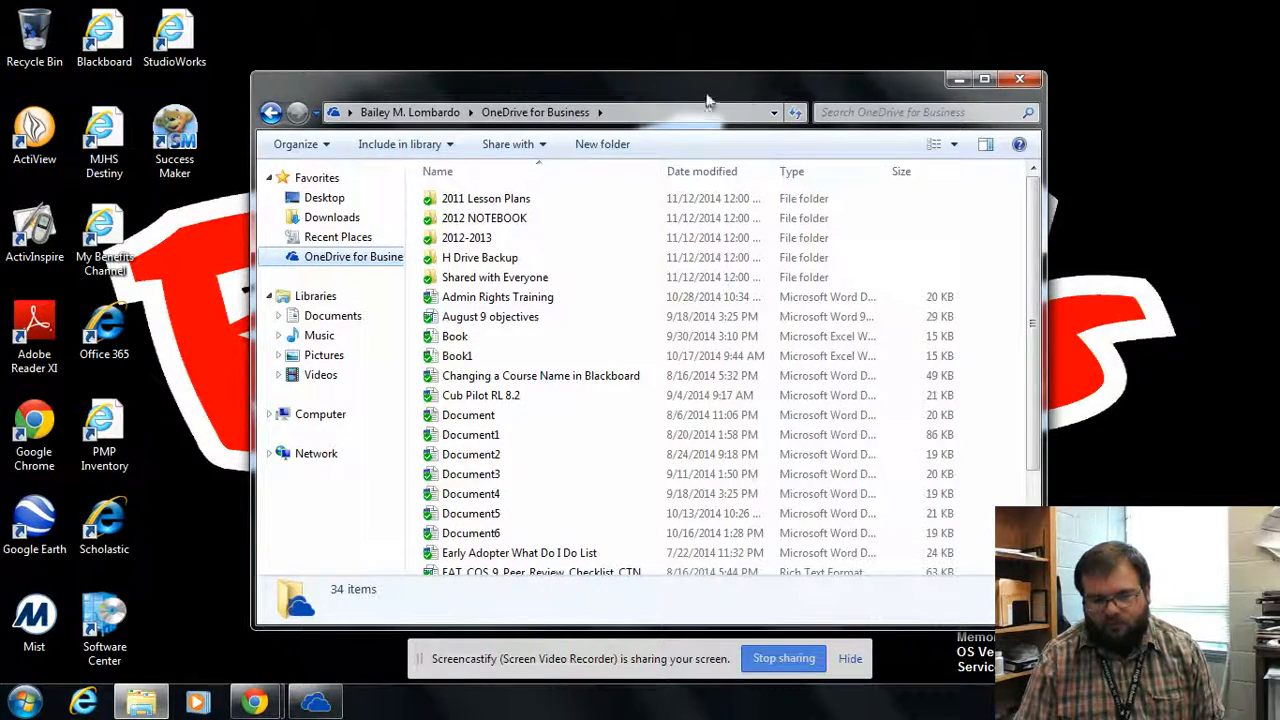
pyautogui.moveTo(706, 100); pyautogui.dragTo(911, 50)
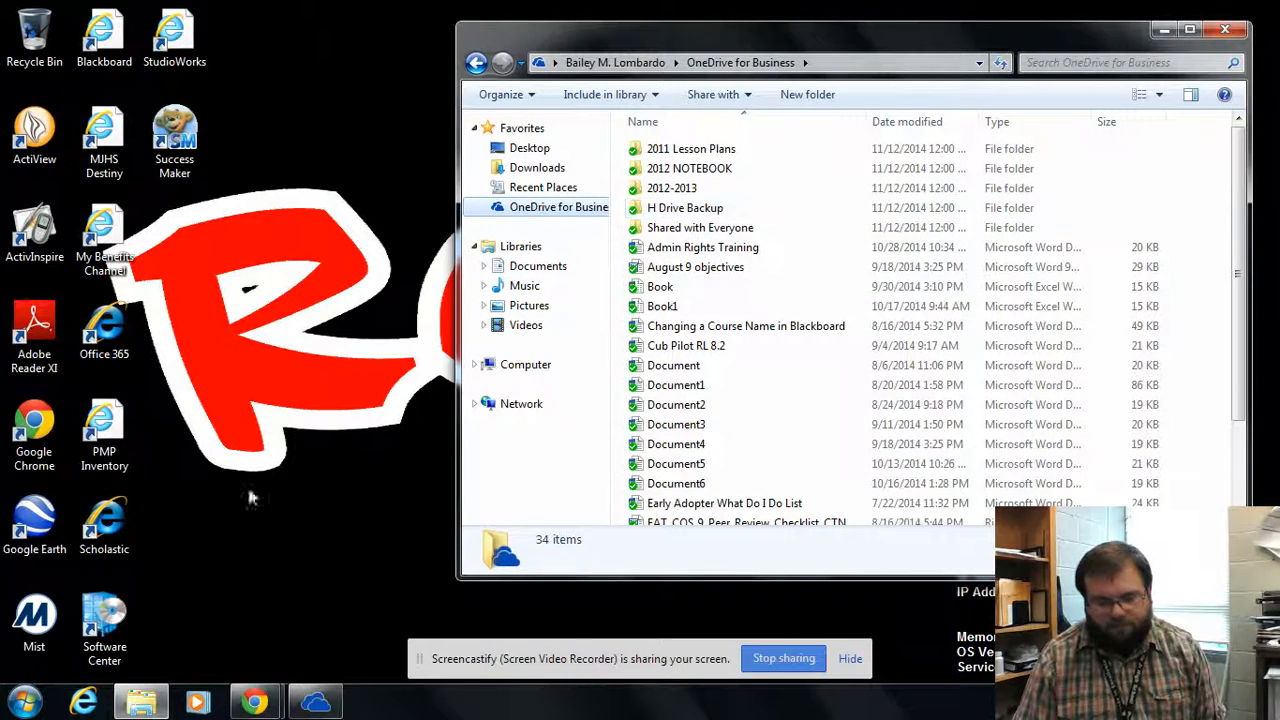
# Step: Select all 25 items on the H: drive, then open the empty H Drive Backup folder
pyautogui.click(25, 700)
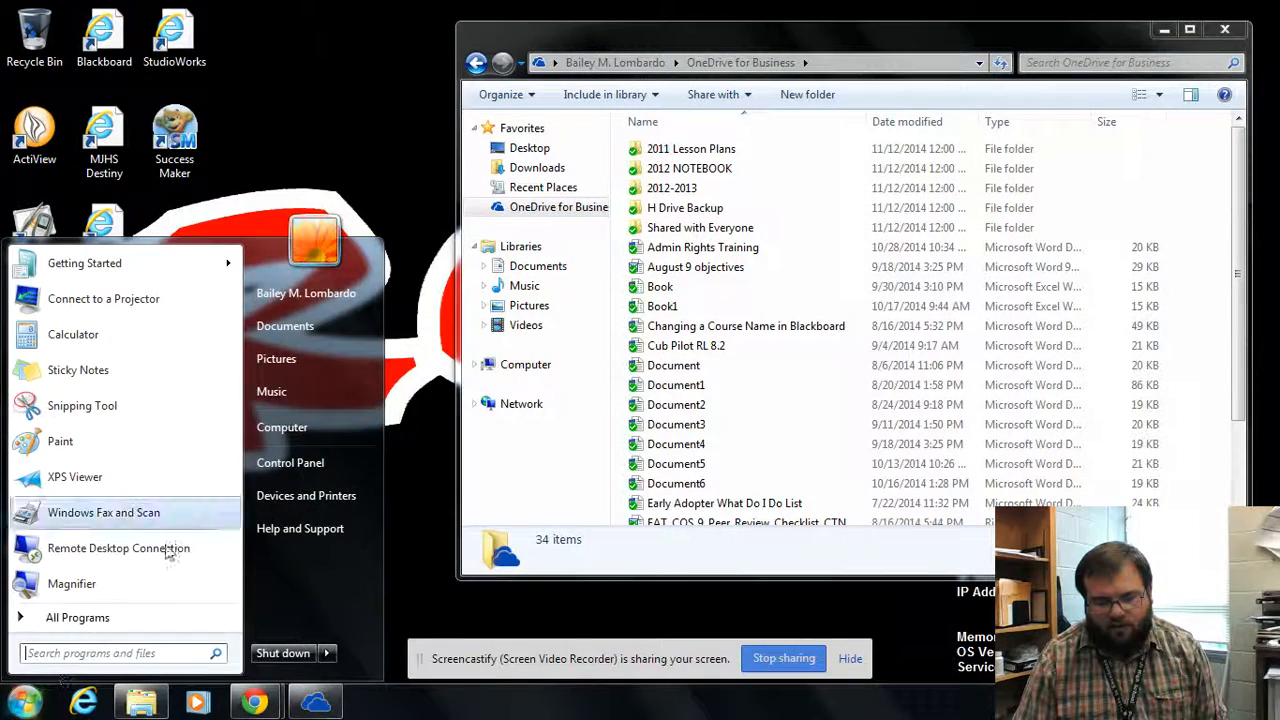
pyautogui.click(297, 426)
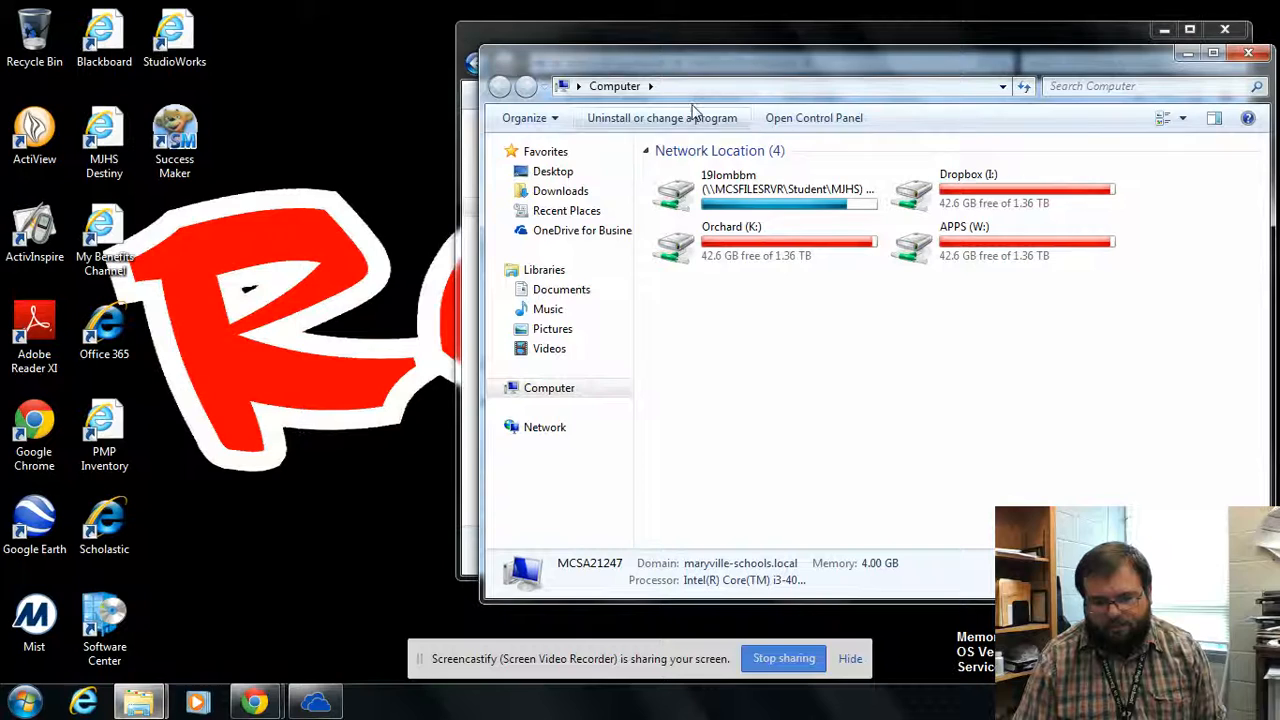
pyautogui.doubleClick(812, 200)
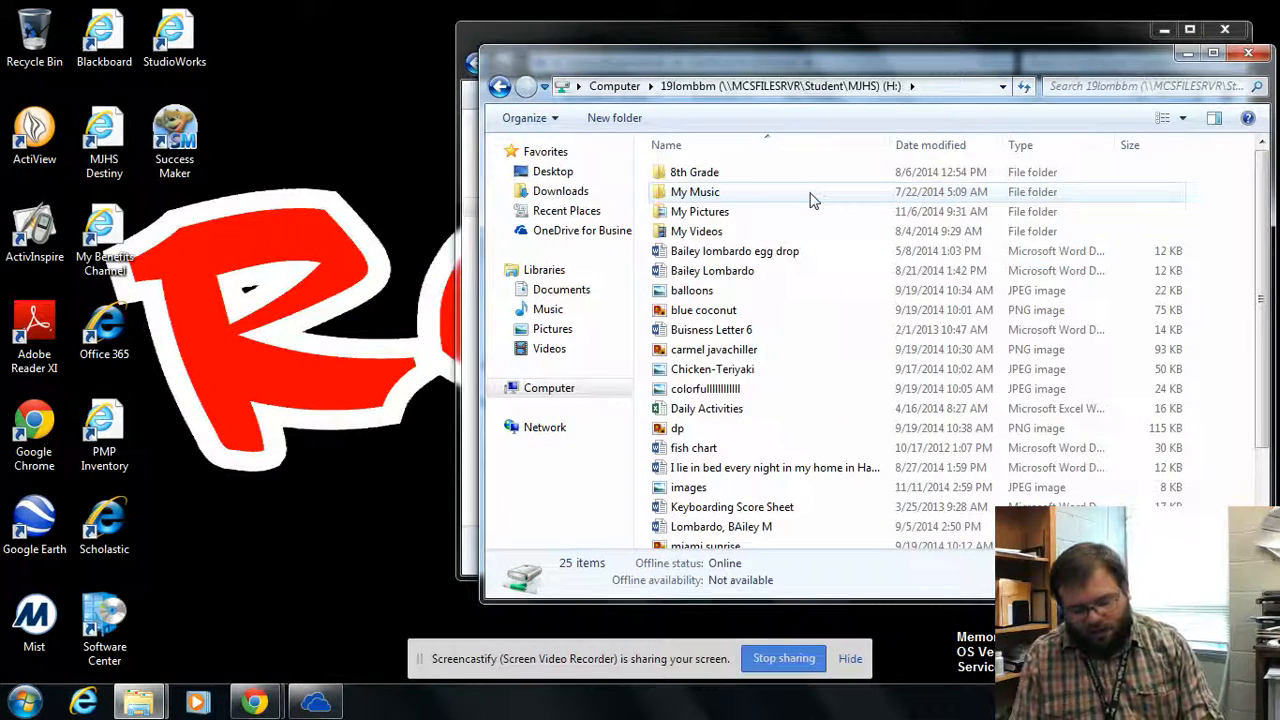
pyautogui.hotkey('ctrl', 'a')
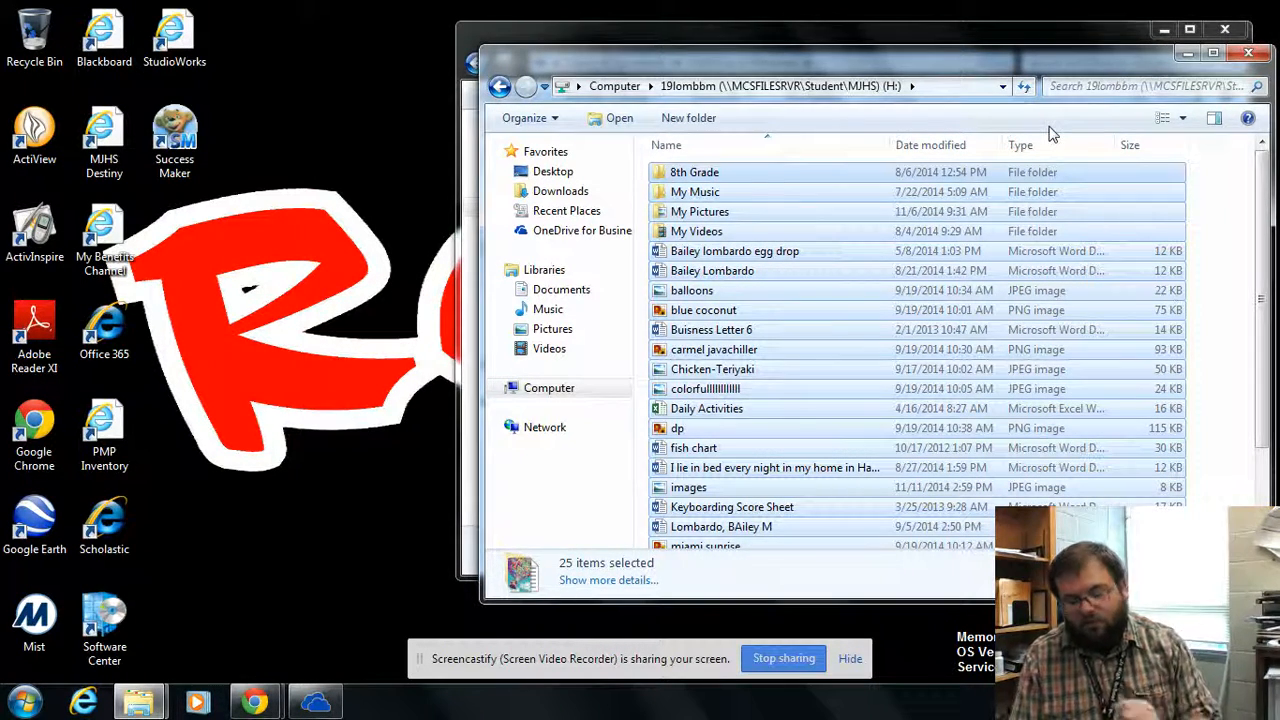
pyautogui.click(1247, 54)
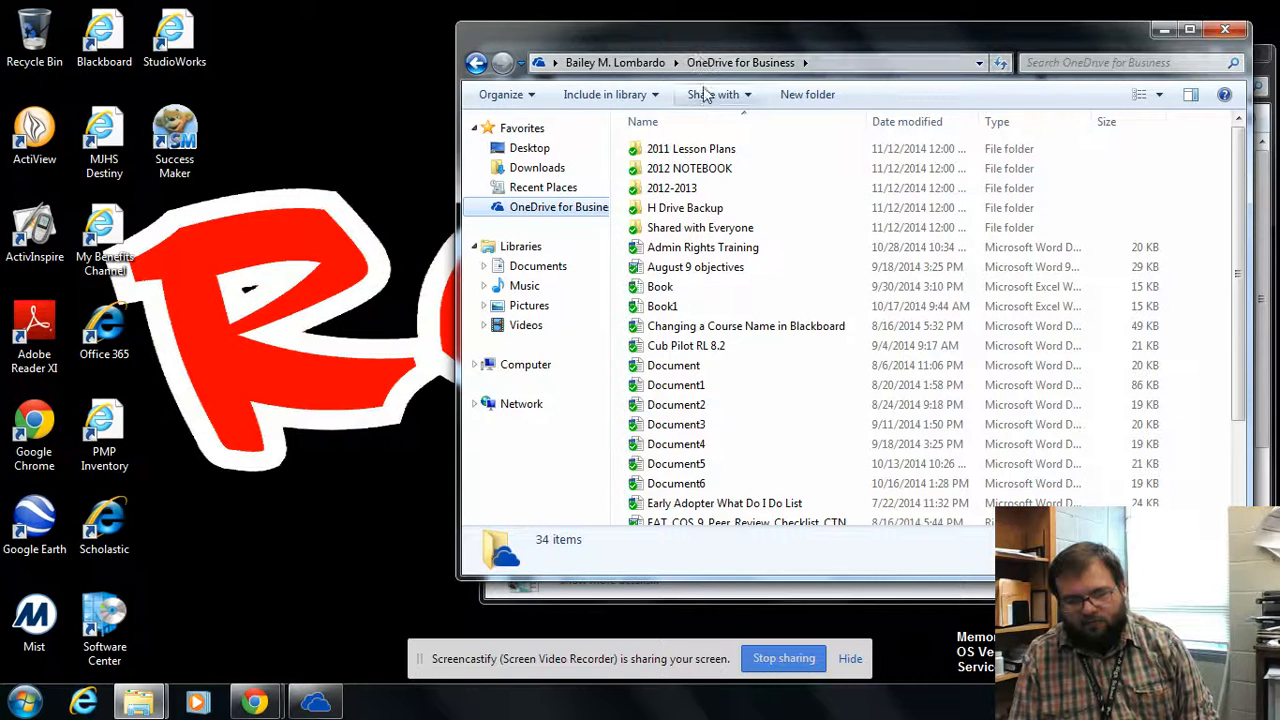
pyautogui.doubleClick(690, 218)
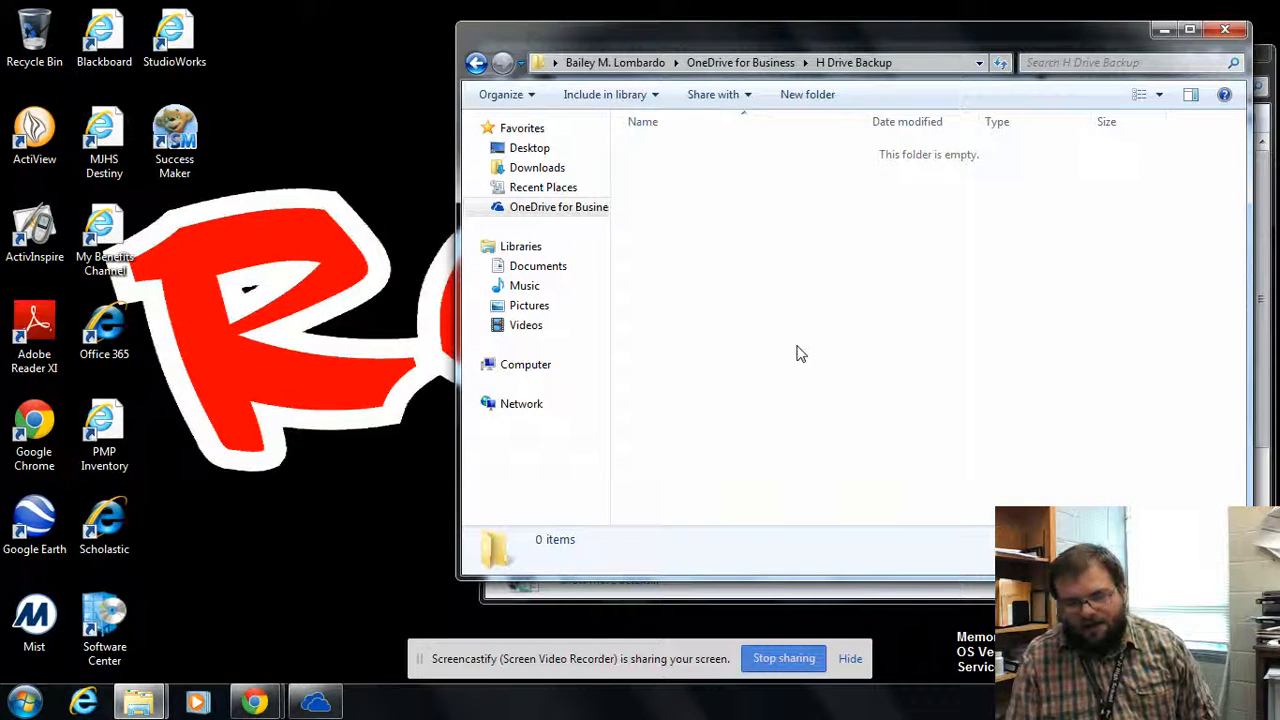
# Step: Paste the 78 H: drive items (15.2 MB) into H Drive Backup, then return to the OneDrive web library
pyautogui.hotkey('ctrl', 'v')
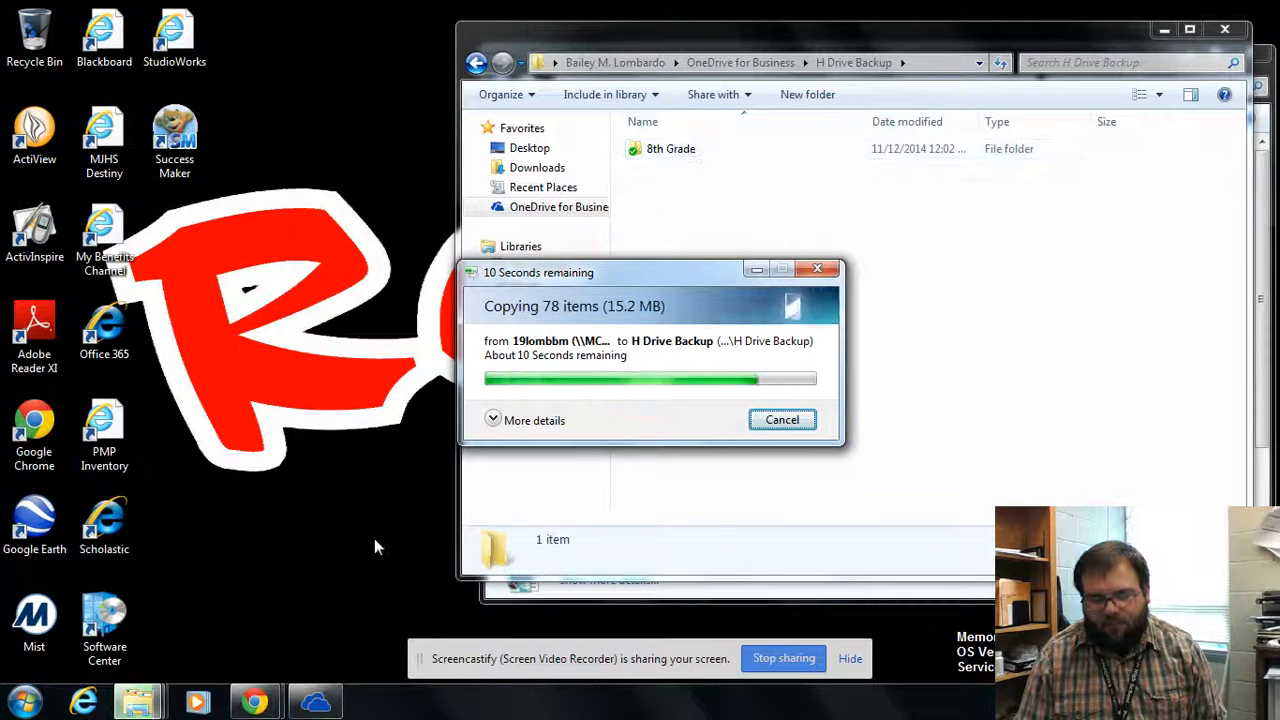
pyautogui.moveTo(254, 703)
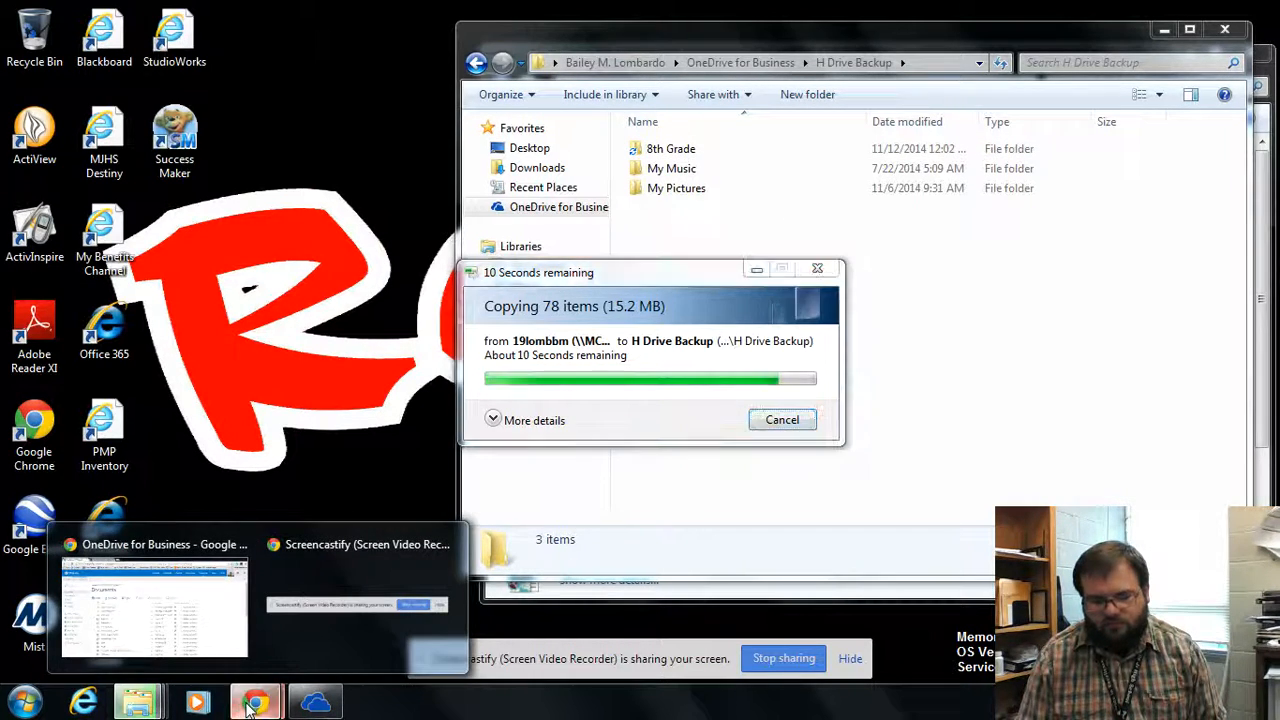
pyautogui.click(152, 605)
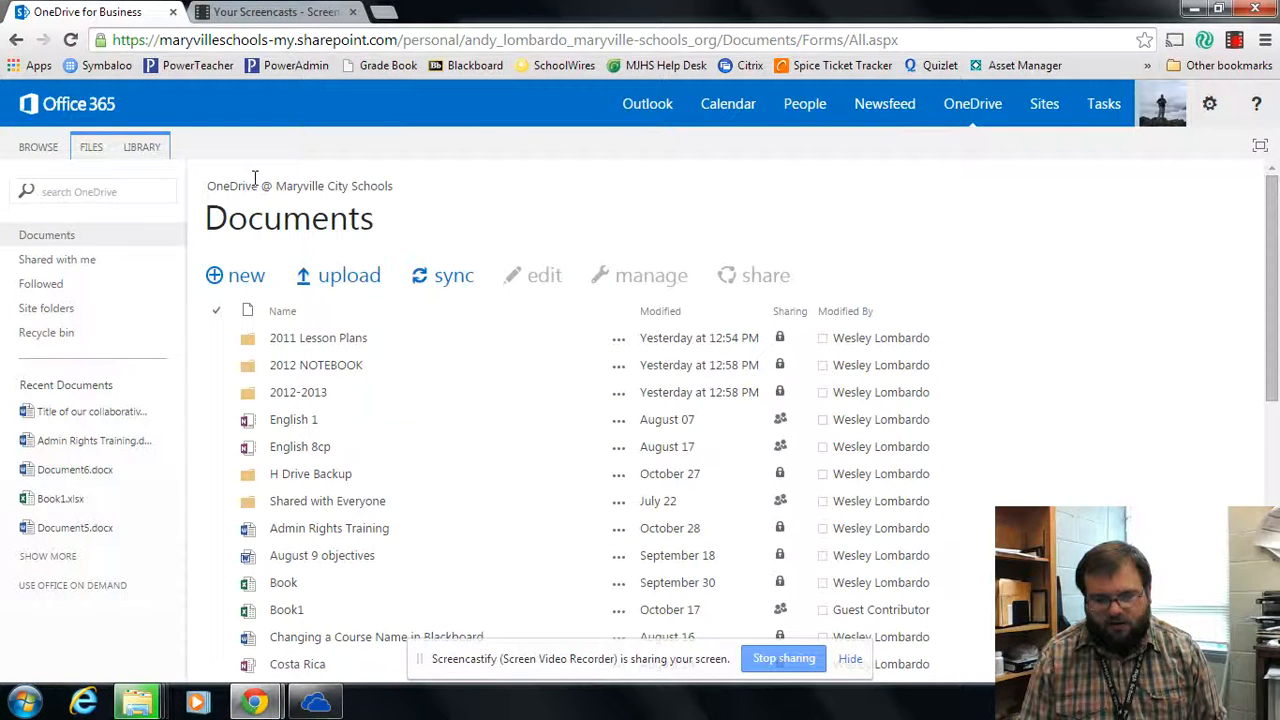
# Step: Open H Drive Backup in the web library and compare it with Explorer until 8th Grade appears
pyautogui.click(315, 476)
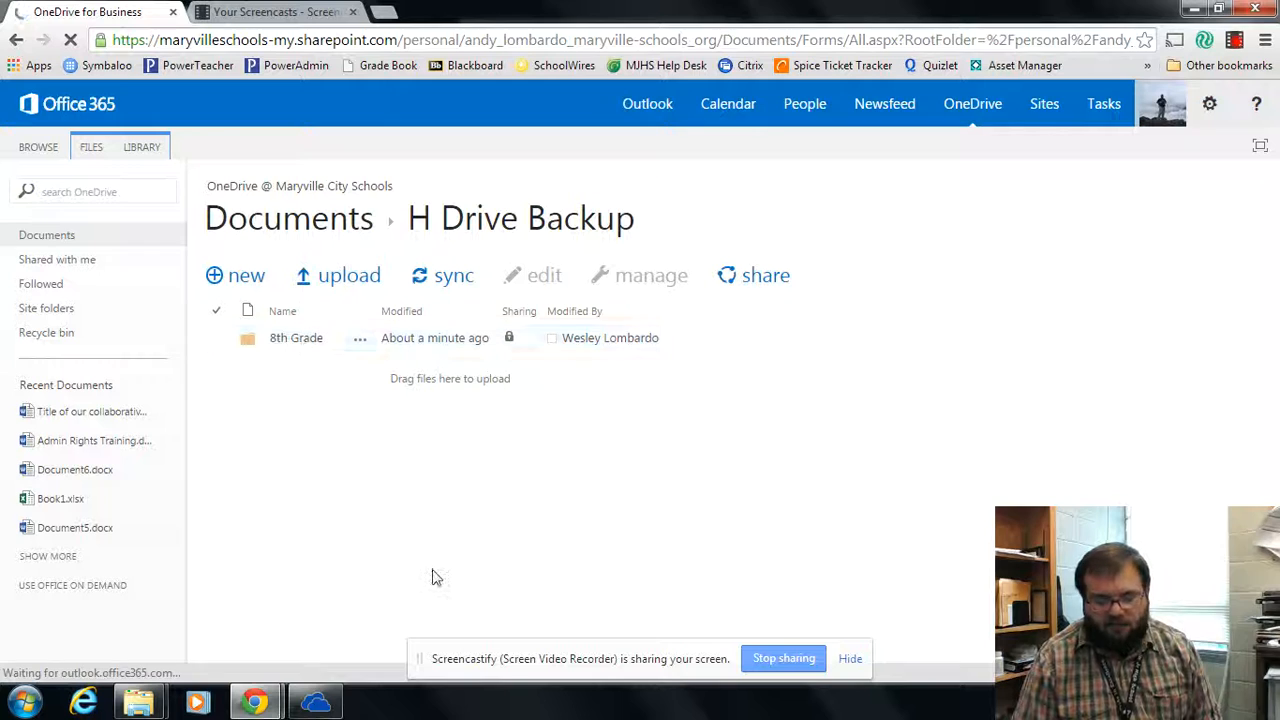
pyautogui.moveTo(155, 706)
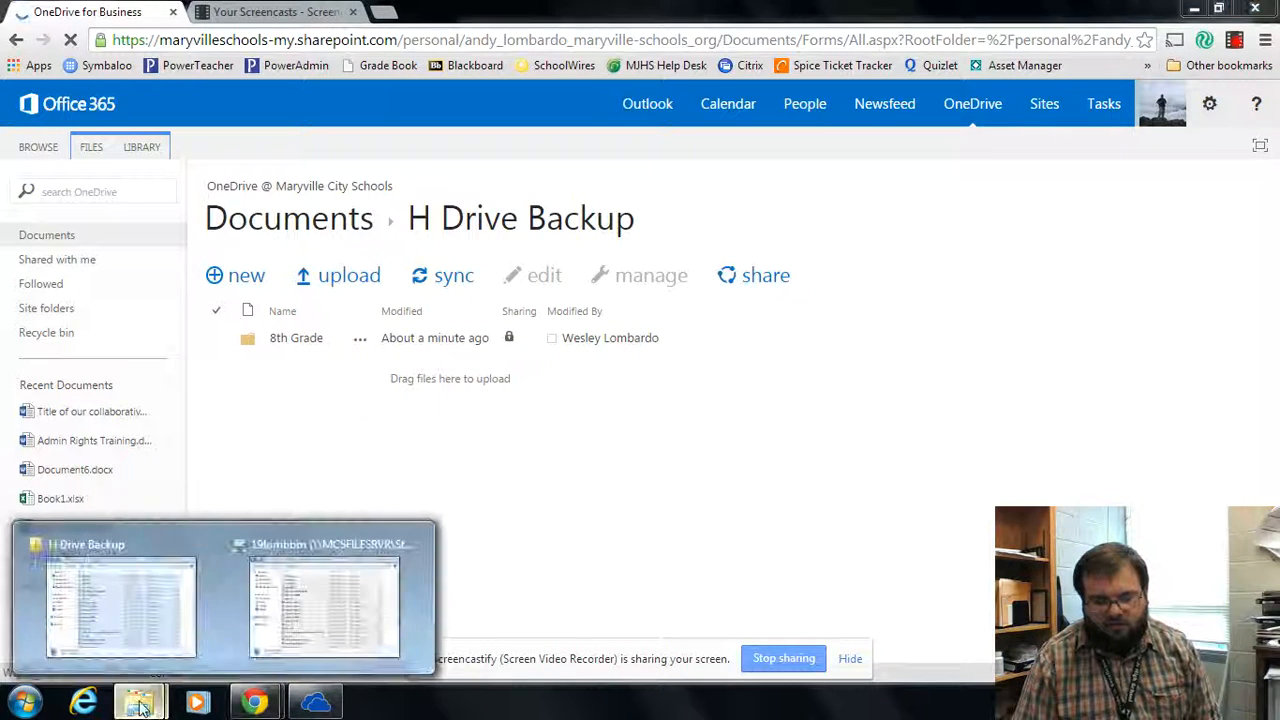
pyautogui.click(135, 540)
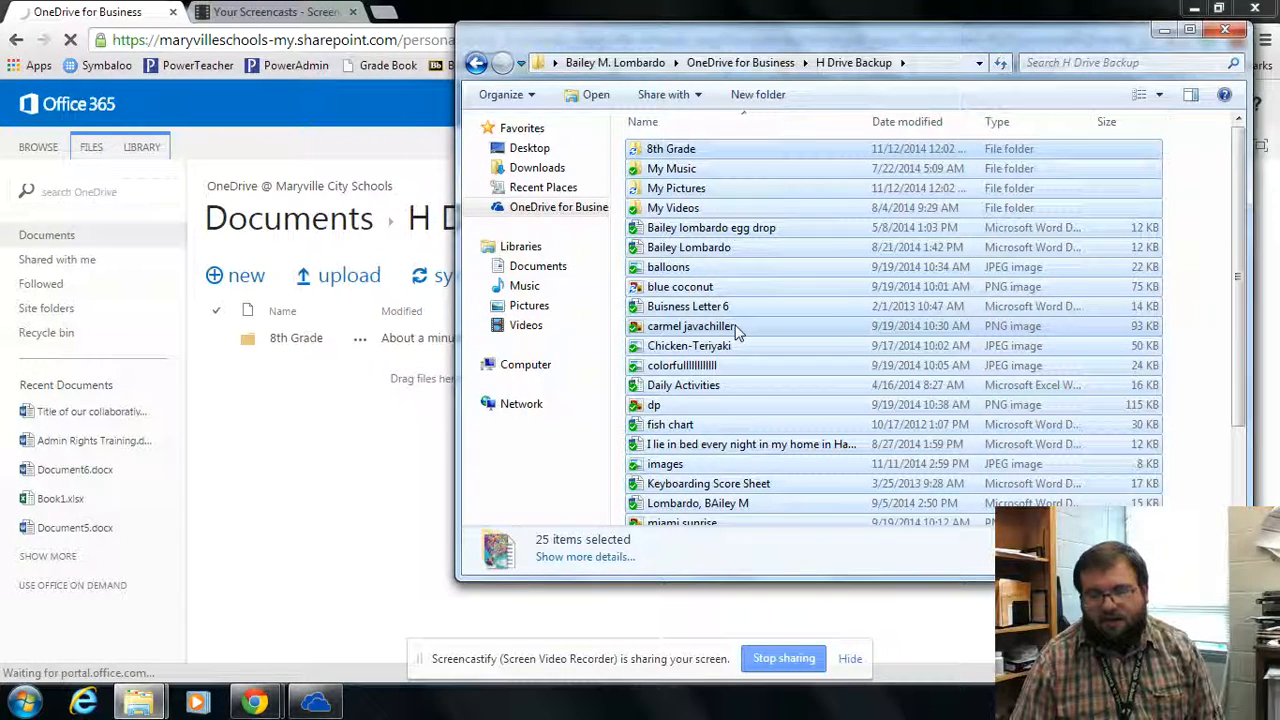
pyautogui.click(336, 531)
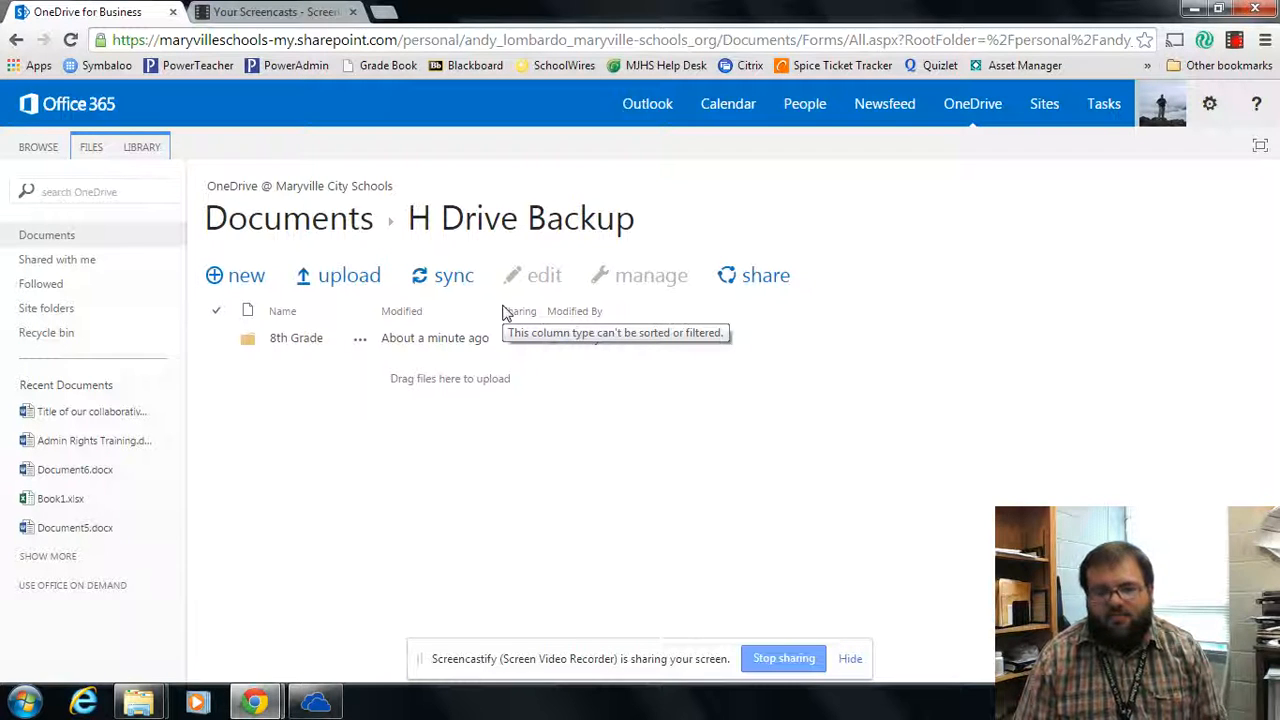
pyautogui.click(1240, 42)
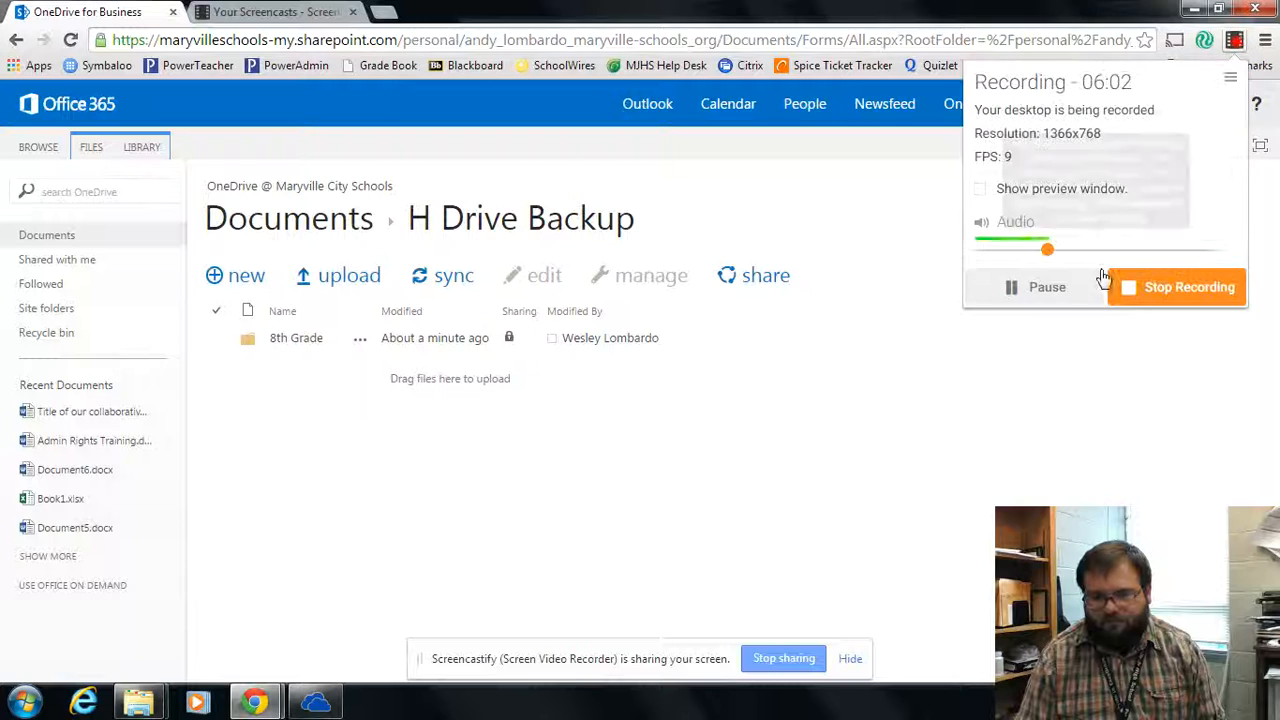